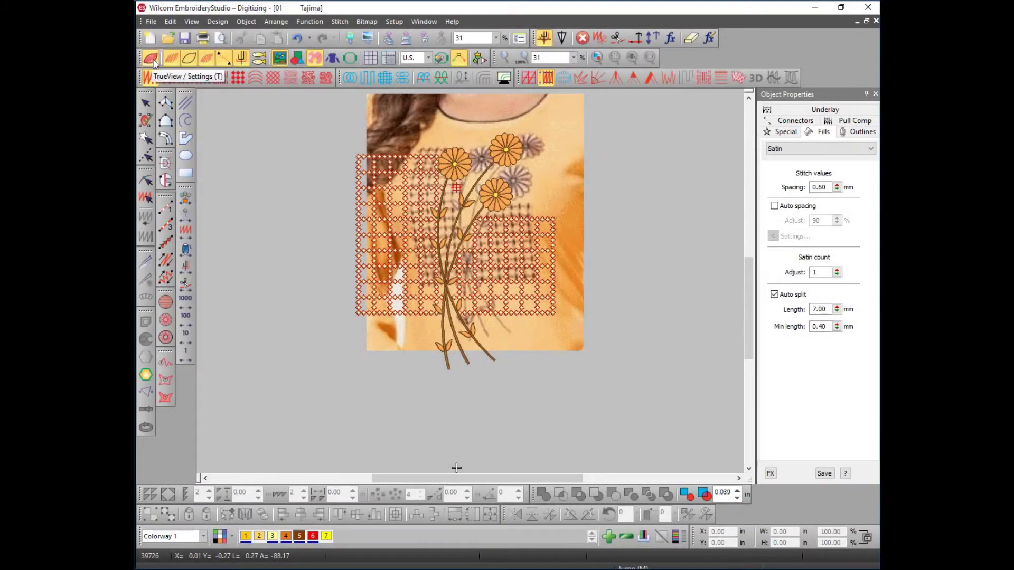
- Turn off TrueView and hide the background bitmap behind the diamond grid and flowers
left_click(152, 60)
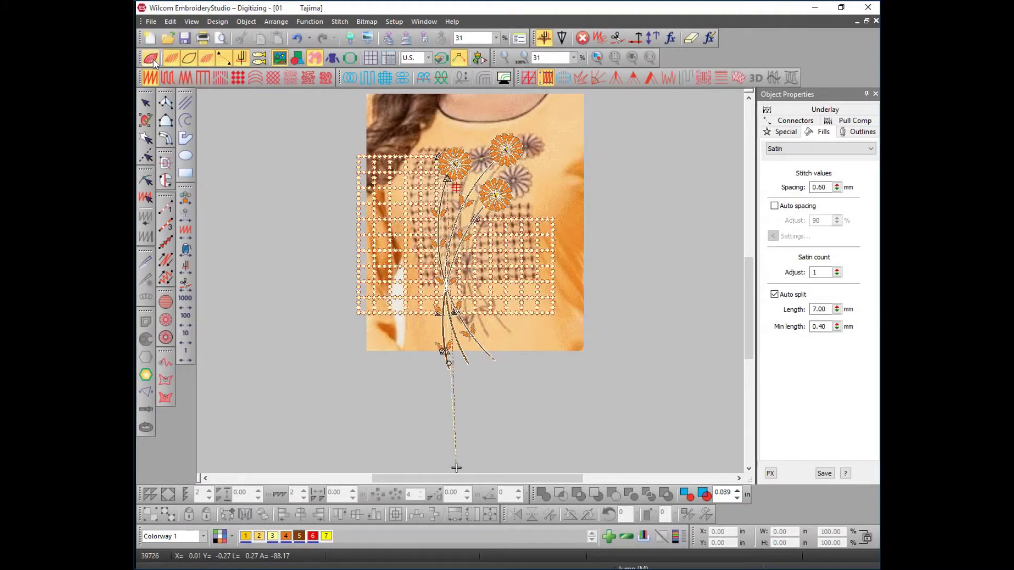
scroll(445, 261, "up", 5)
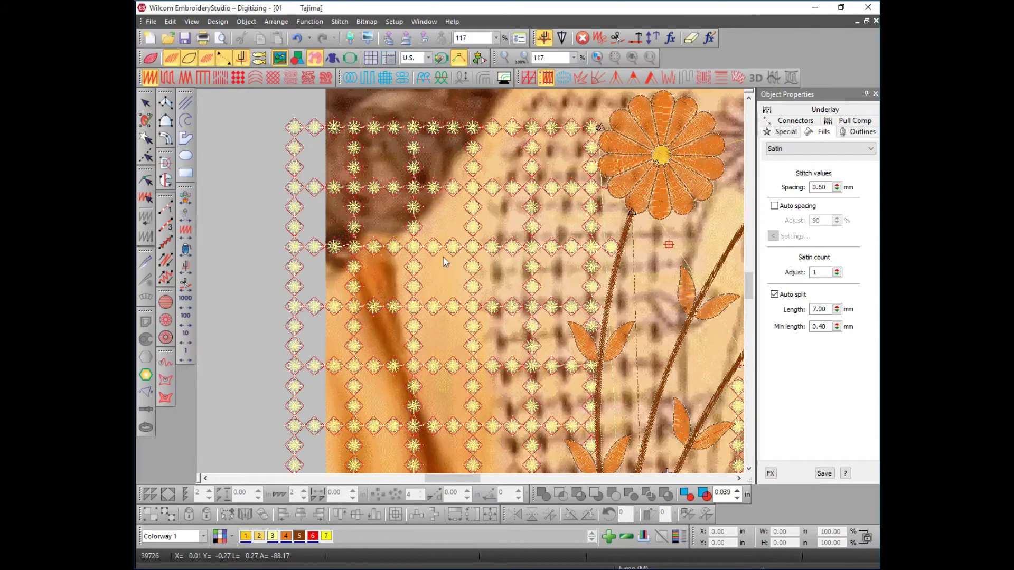
key("t")
key("d")
key("t")
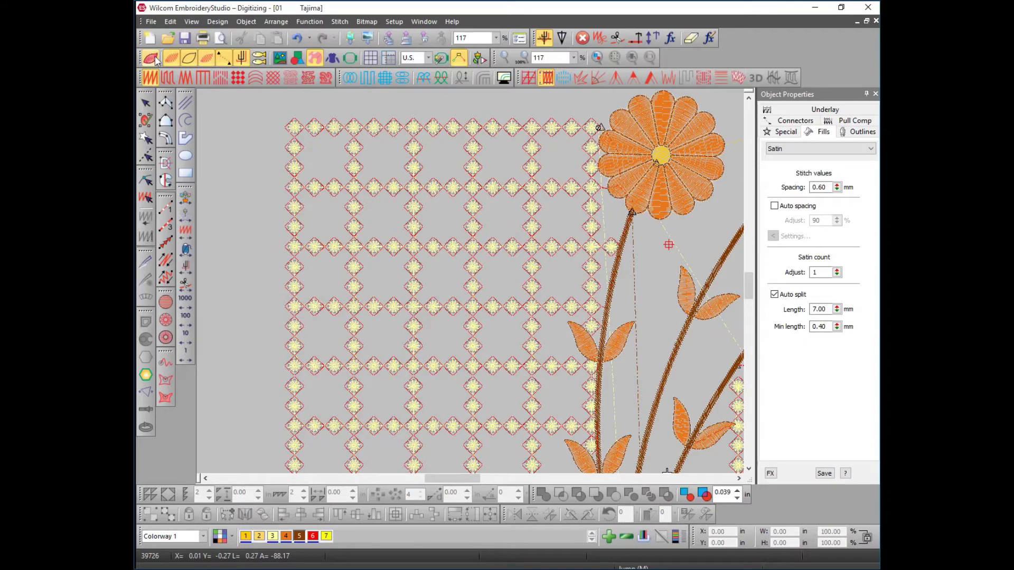
- Toggle TrueView on and off to compare the realistic thread rendering with the plain stitch view
left_click(154, 55)
left_click(154, 55)
left_click(154, 56)
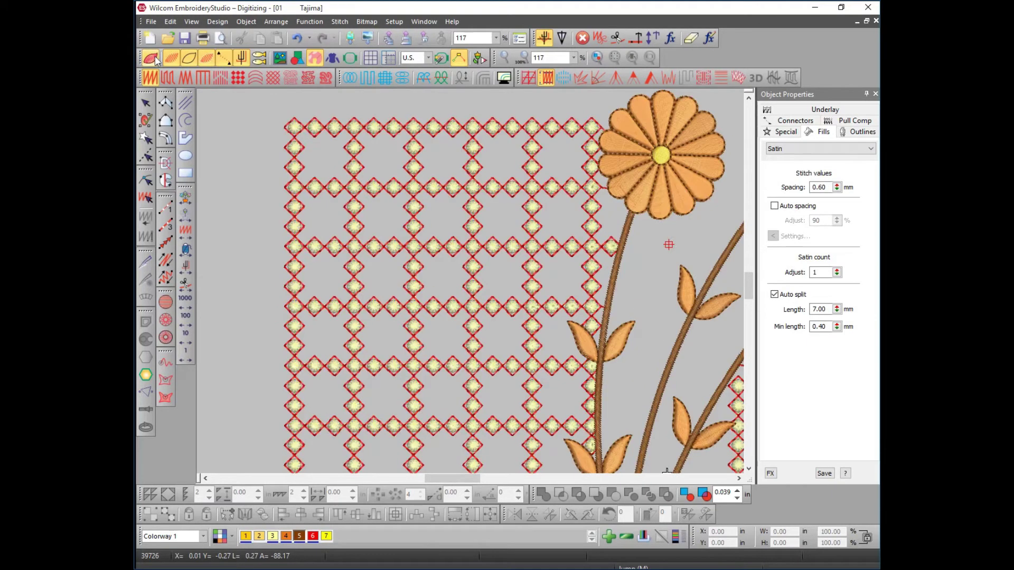
key("t")
key("t")
key("t")
key("t")
key("t")
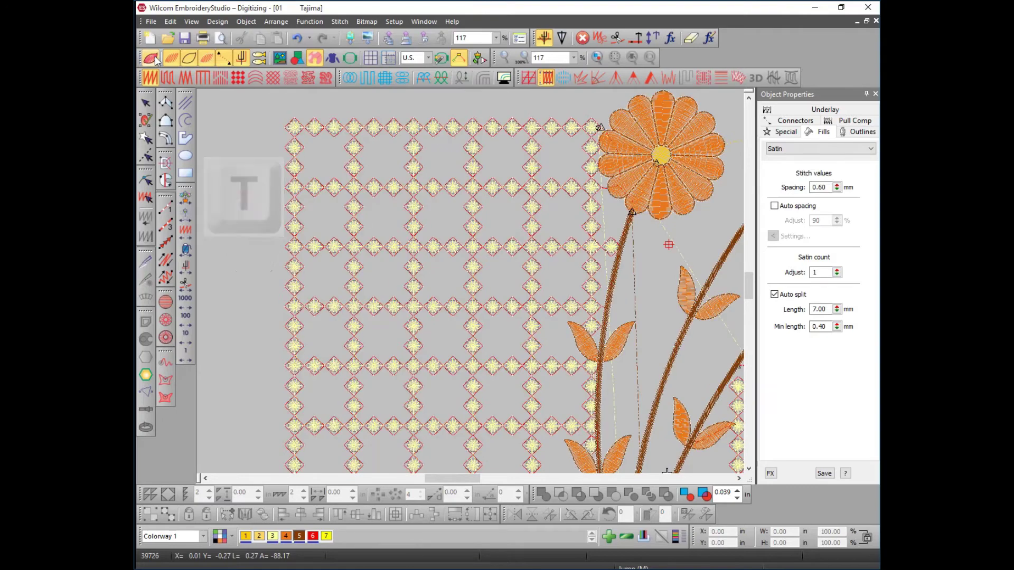
key("t")
key("t")
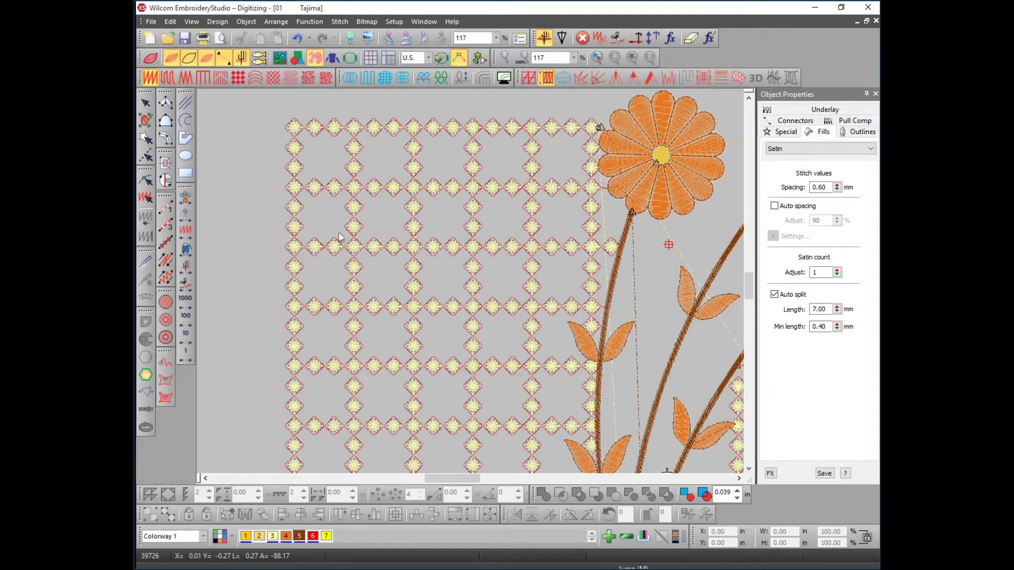
key("t")
key("t")
key("t")
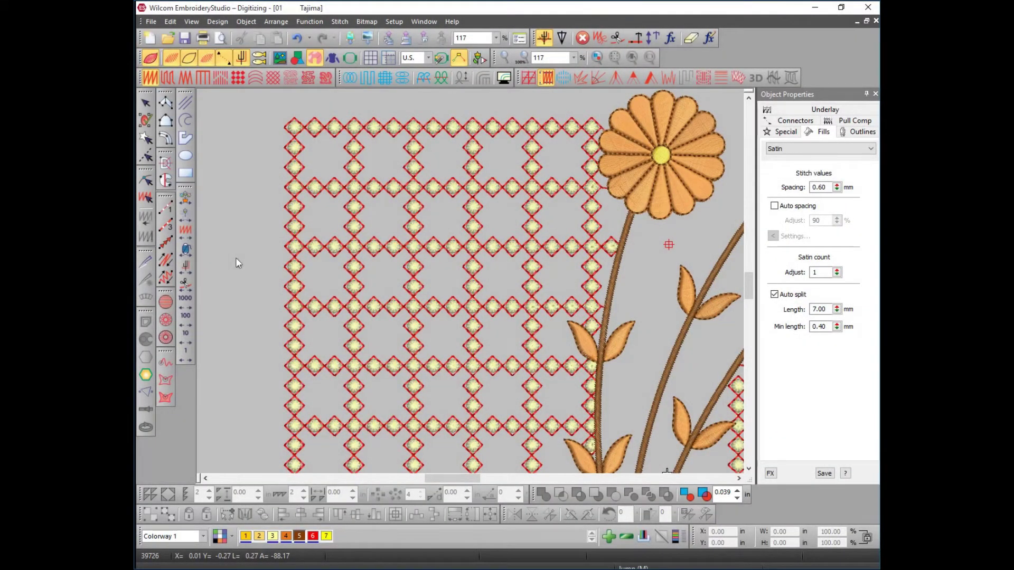
- Toggle the stitch display off and on to compare the diamond grid's bare outlines with its stitching, finishing in TrueView
left_click(175, 65)
left_click(174, 65)
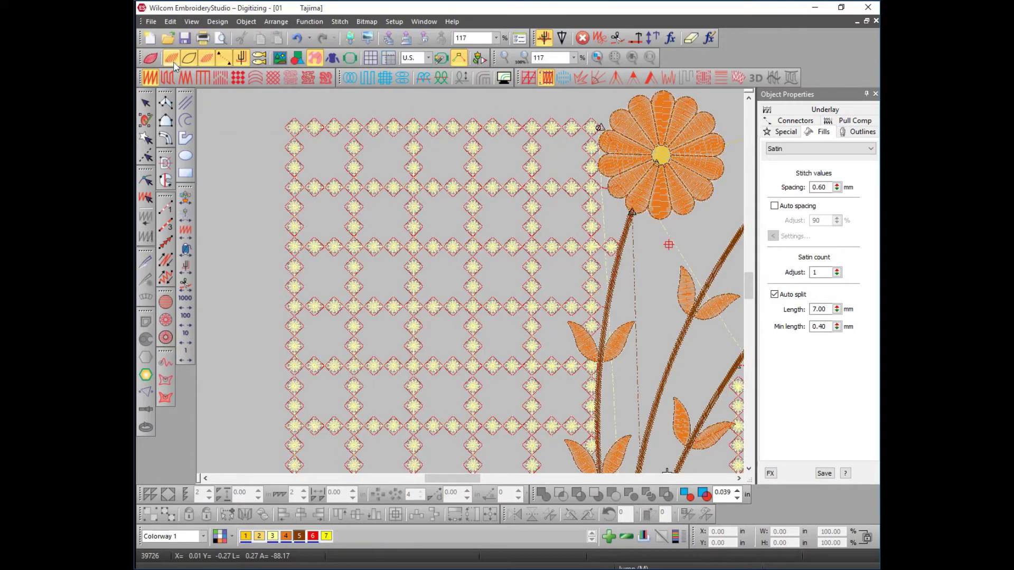
left_click(174, 64)
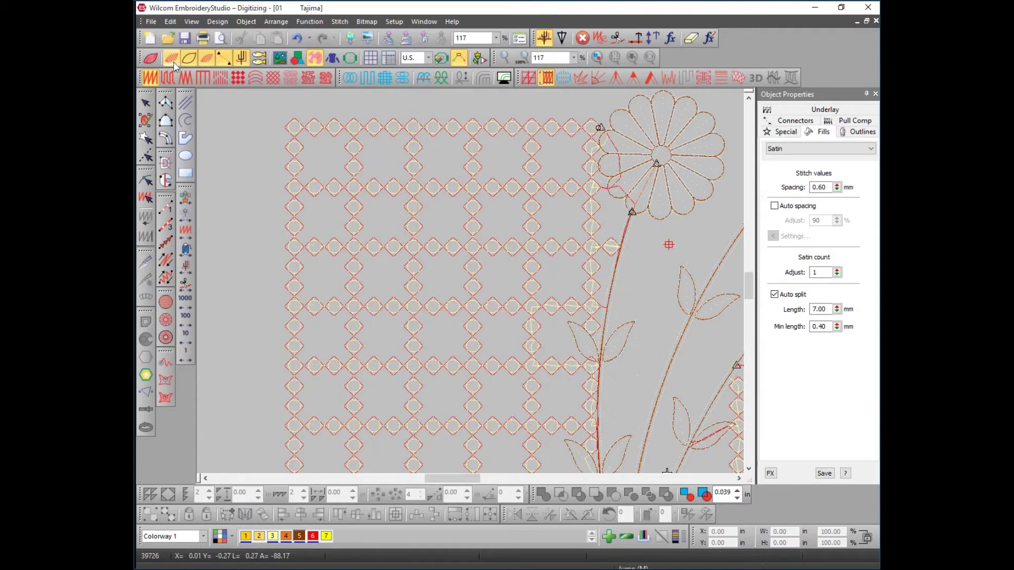
left_click(174, 65)
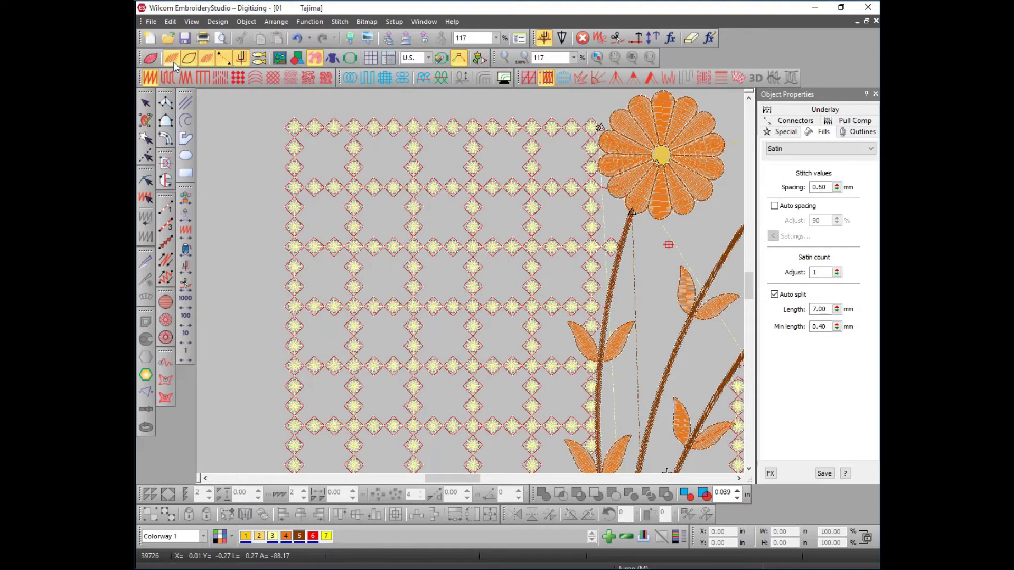
key("s")
scroll(470, 285, "up", 5)
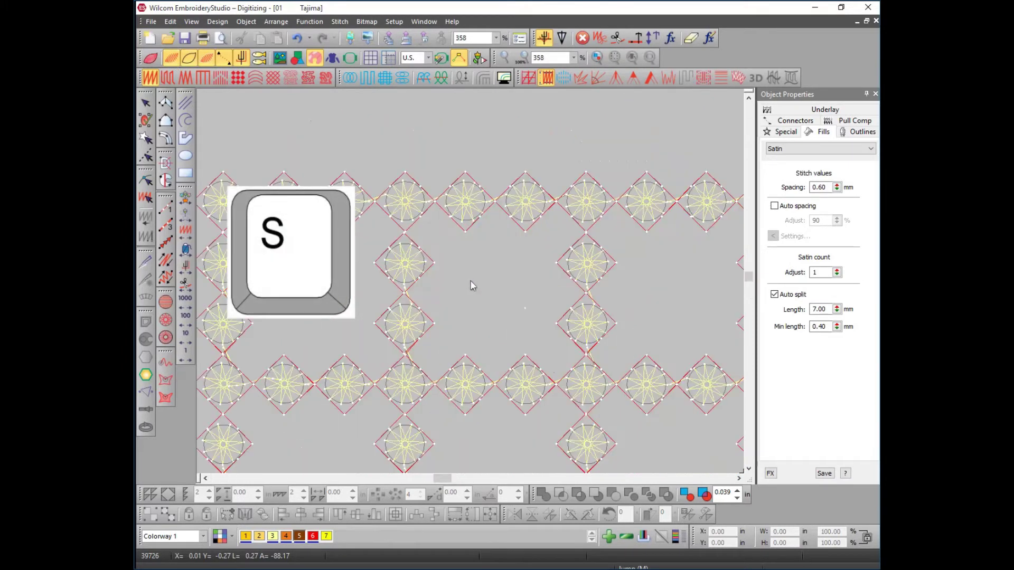
left_click(177, 62)
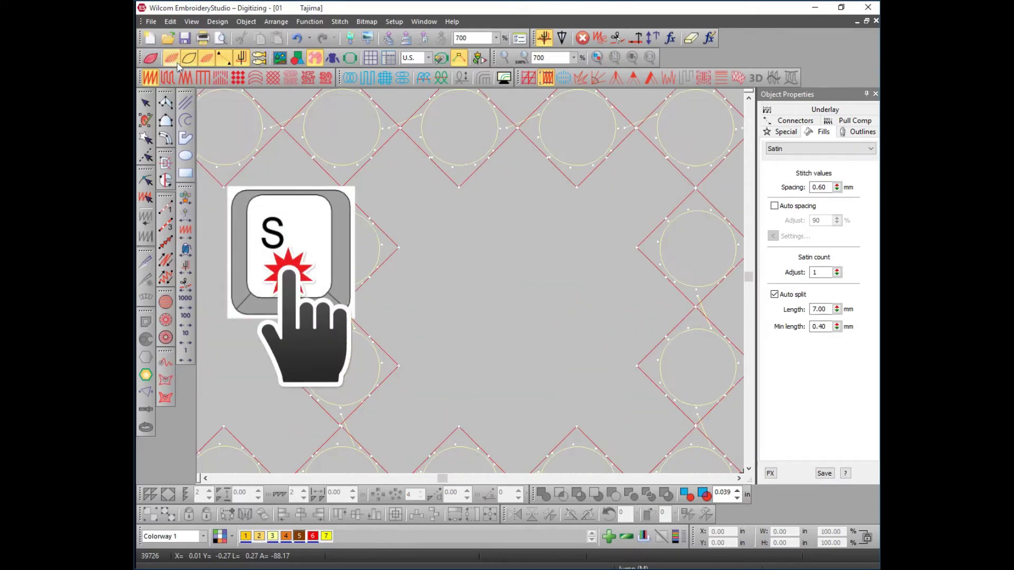
left_click(178, 63)
left_click(178, 63)
key("t")
key("s")
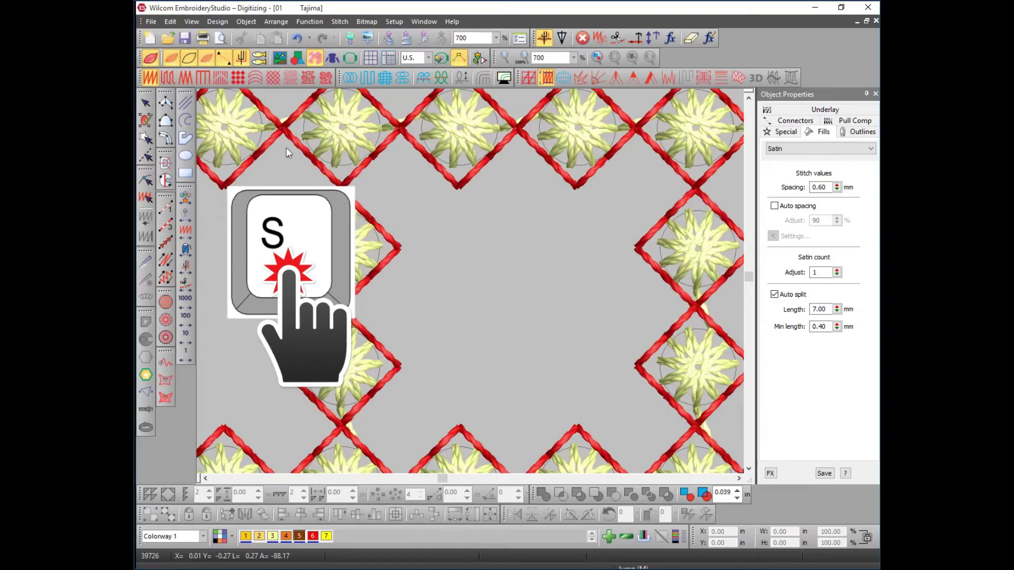
- Alternate between stitches and outlines on the grid's upper corner, comparing them in TrueView and in the plain stitch view
key("d")
key("s")
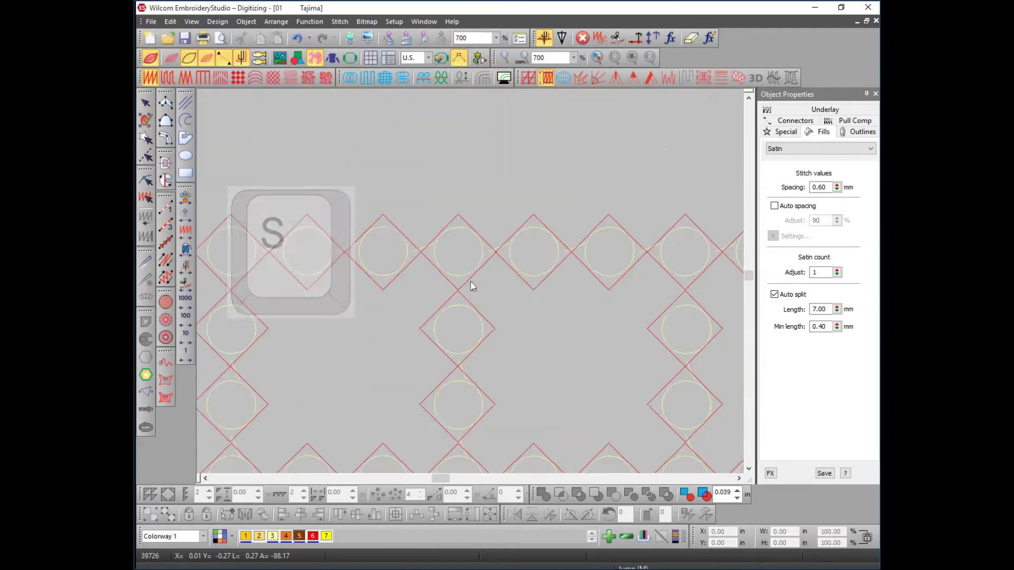
key("s")
key("s")
key("s")
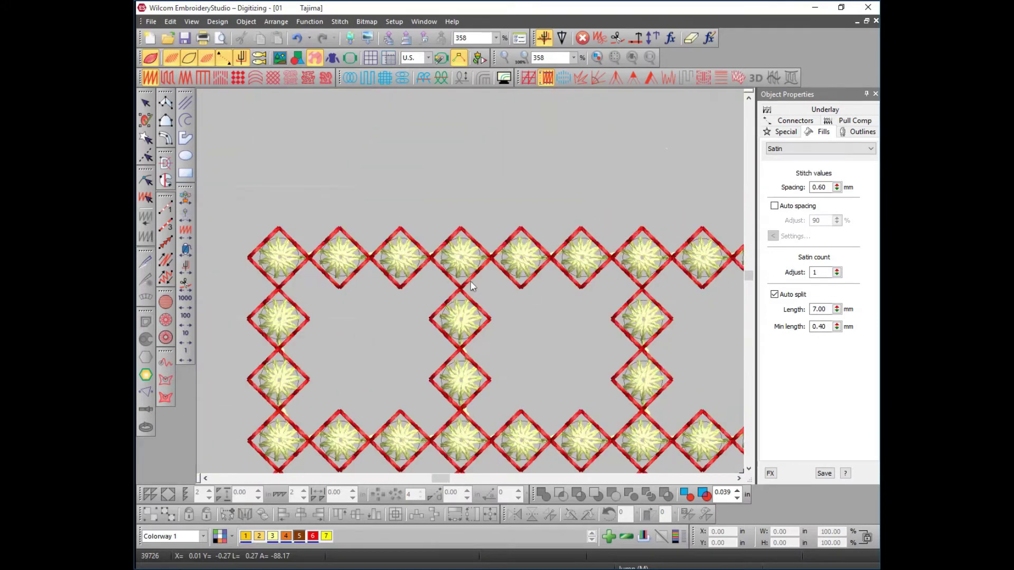
key("s")
key("s")
key("s")
key("s")
key("s")
key("s")
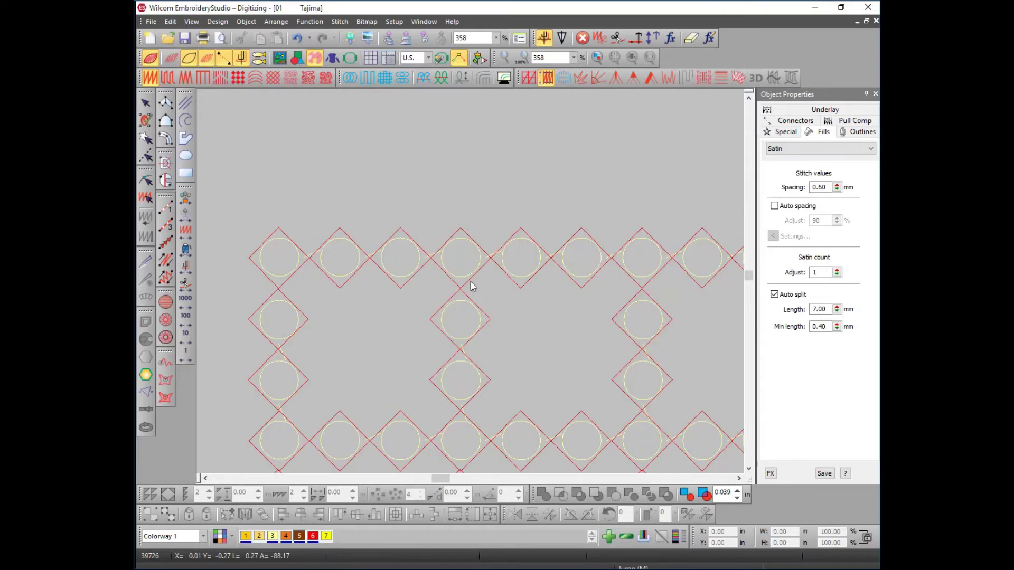
key("t")
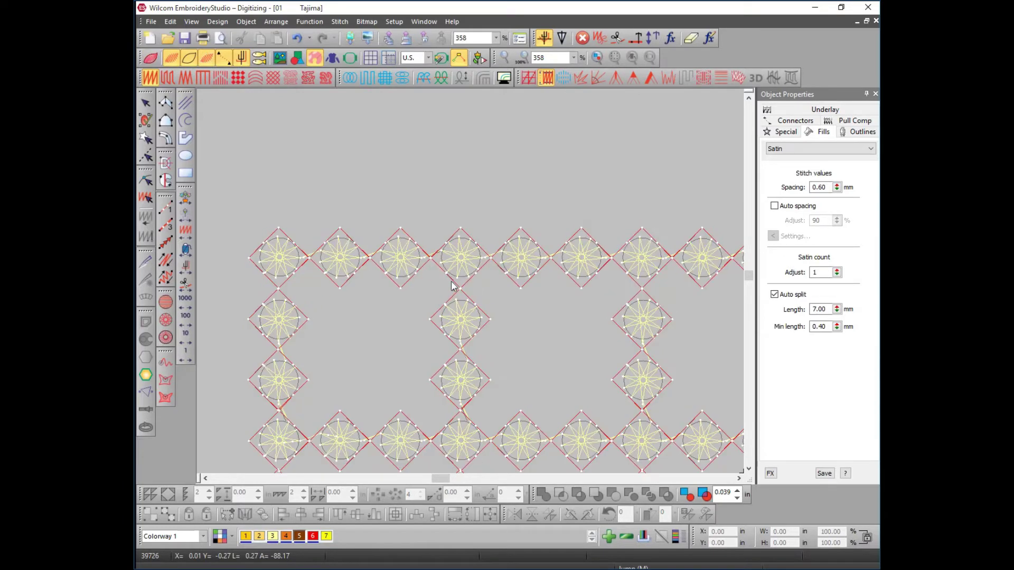
key("s")
key("s")
key("s")
key("s")
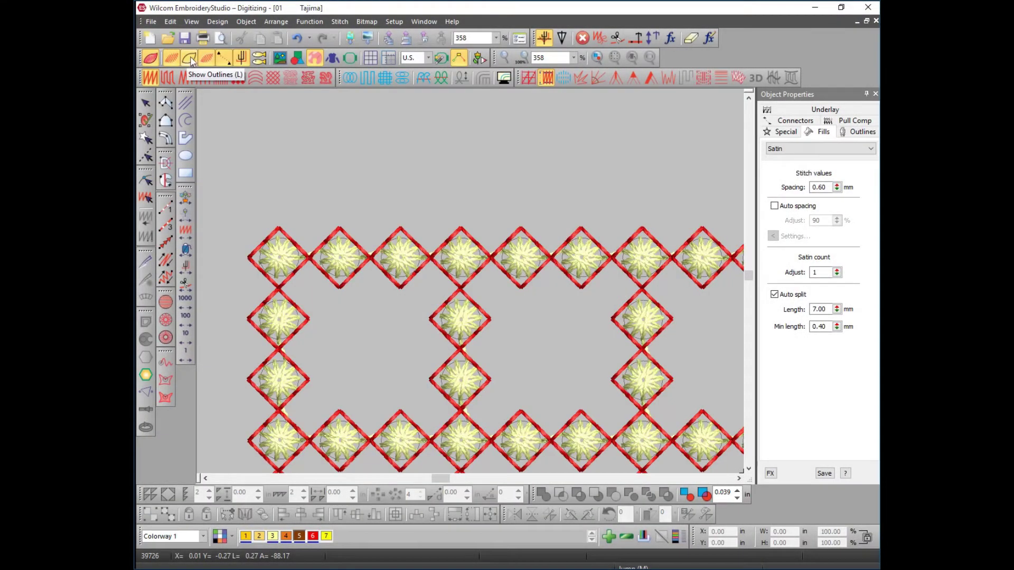
- Examine the grid with the stitches hidden, and toggle the object outlines and needle points
key("s")
key("b")
key("b")
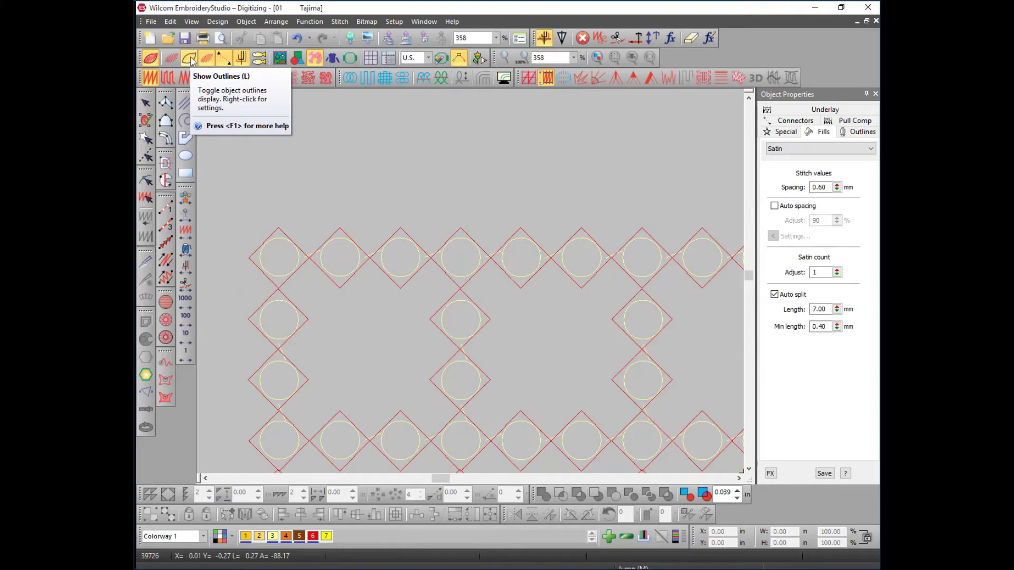
key("s")
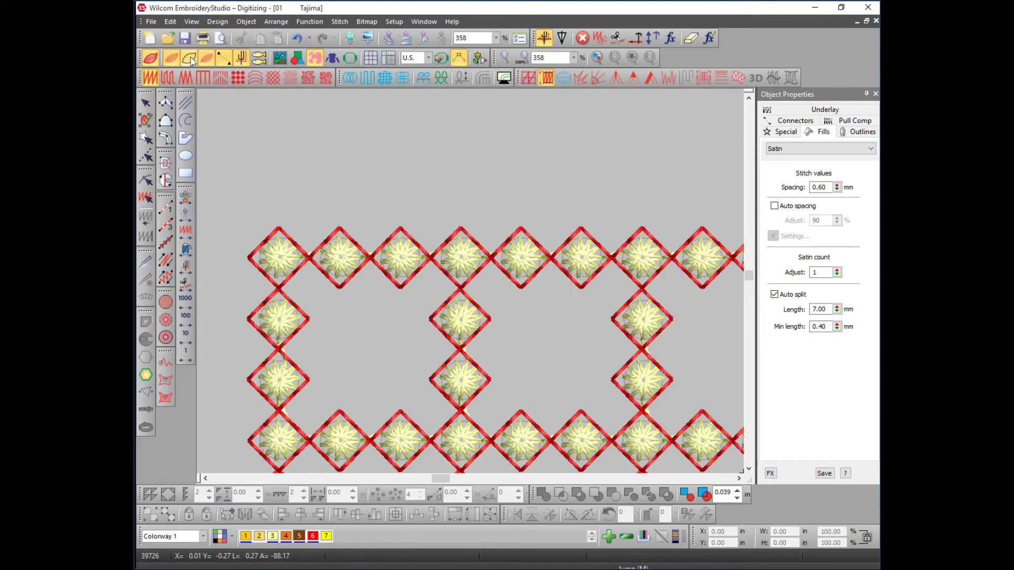
key("l")
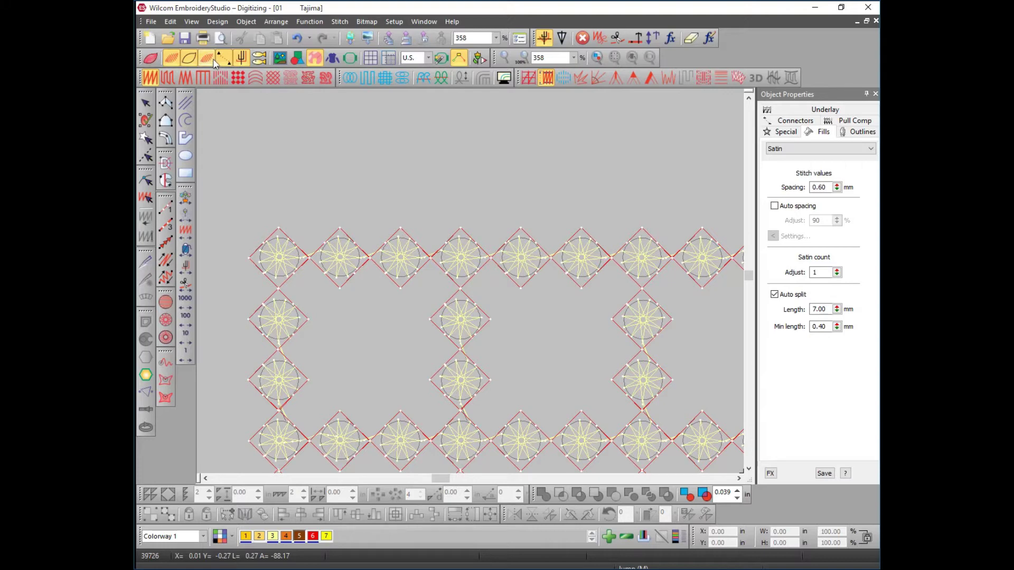
left_click(214, 60)
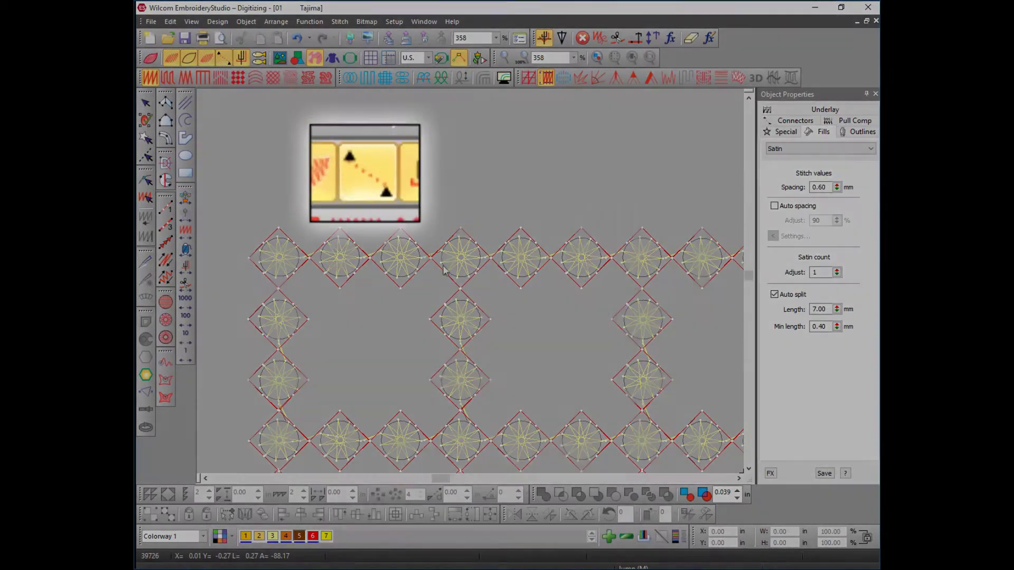
- Hide the connectors and machine function symbols around the flower stems and leaves, and view the result in TrueView
scroll(449, 343, "down", 8)
scroll(507, 301, "up", 7)
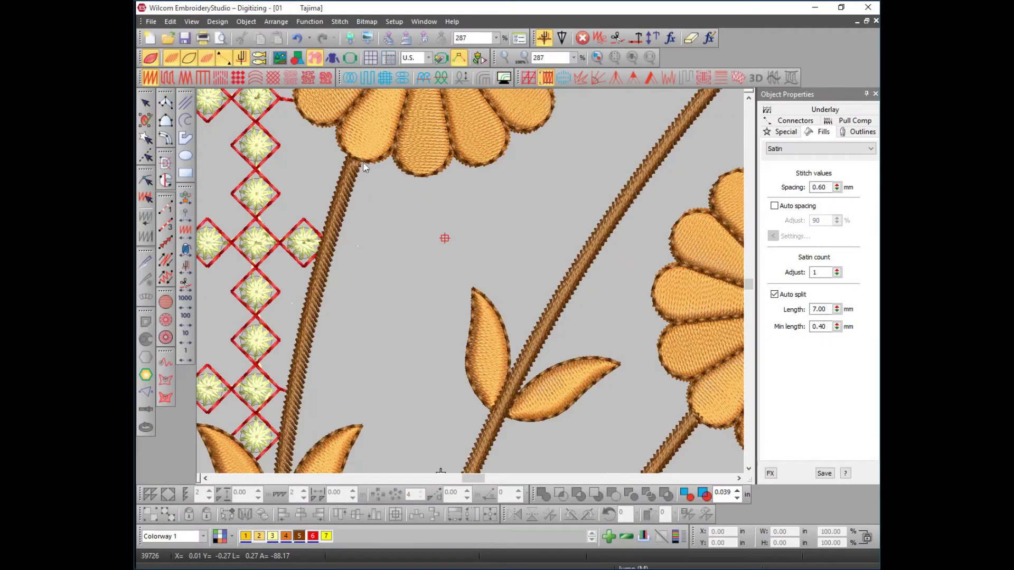
left_click(225, 60)
left_click(224, 60)
left_click(225, 60)
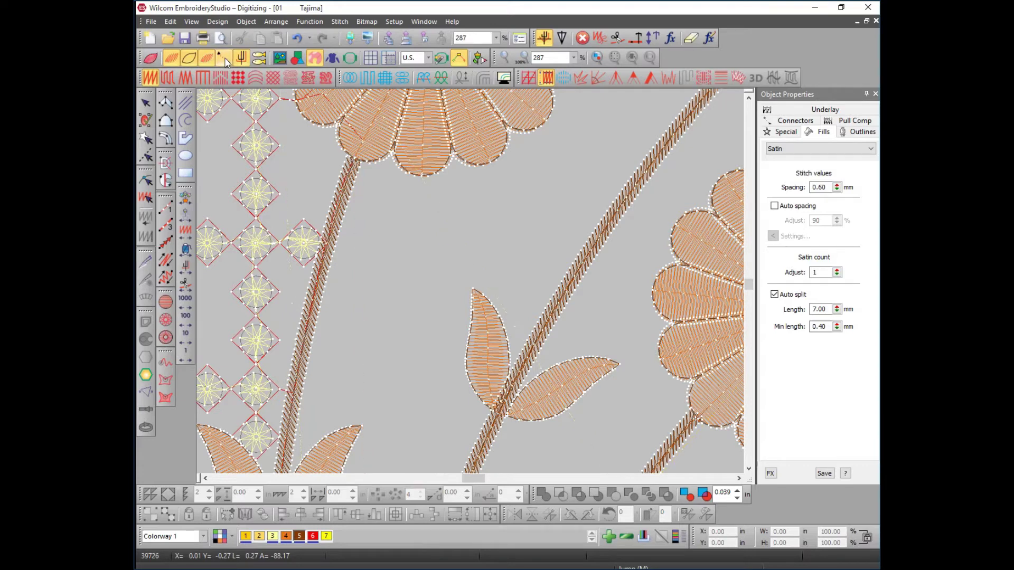
left_click(225, 61)
left_click(225, 61)
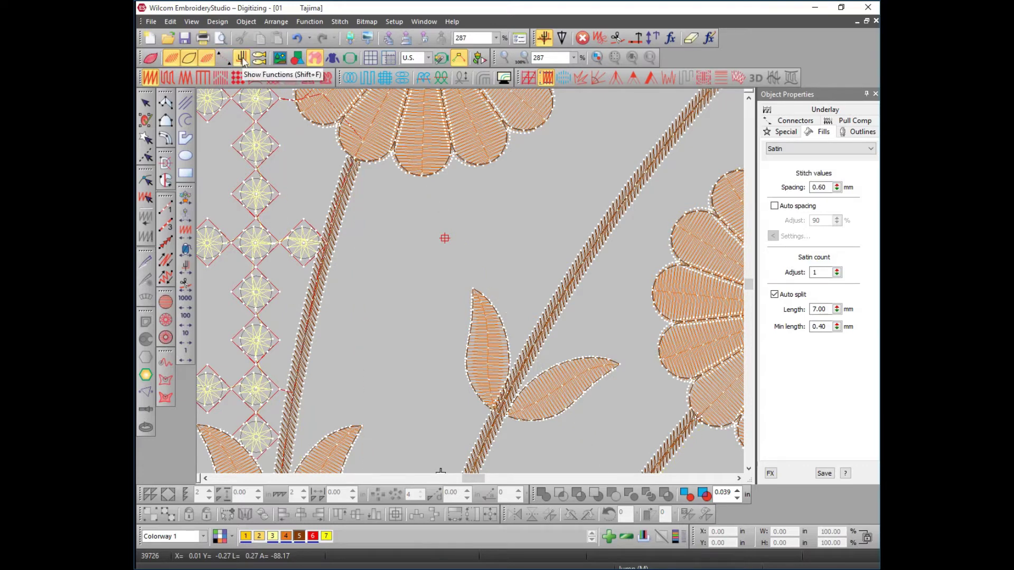
left_click(241, 59)
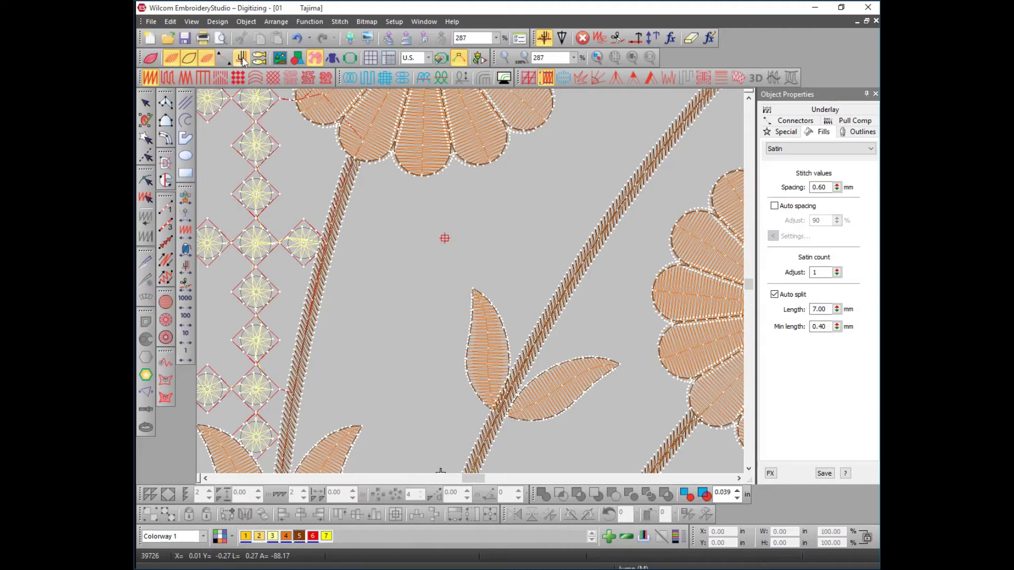
key("t")
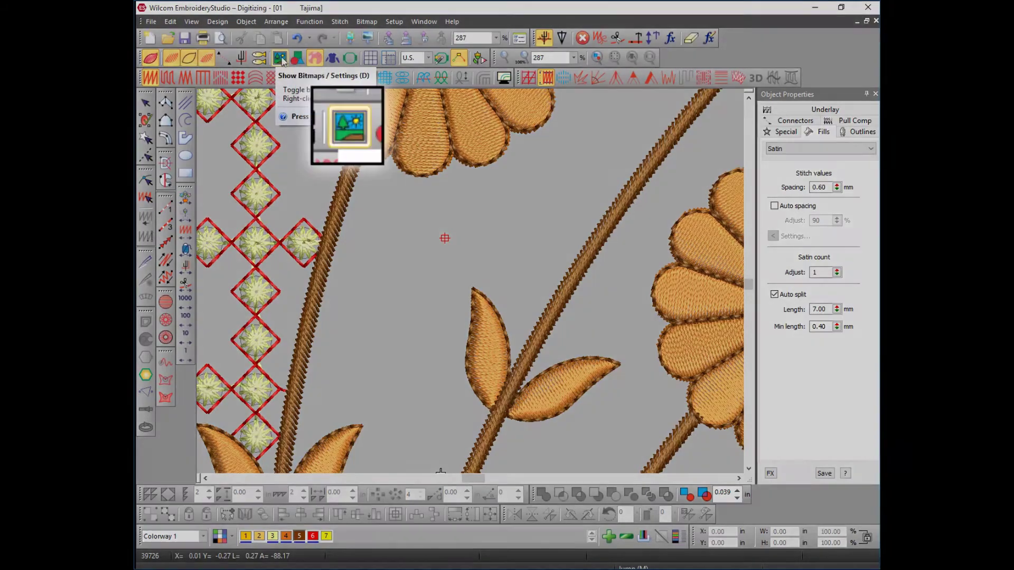
- Toggle the background bitmap and vector display to compare the whole embroidery design with the shirt photo behind it
scroll(472, 287, "down", 10)
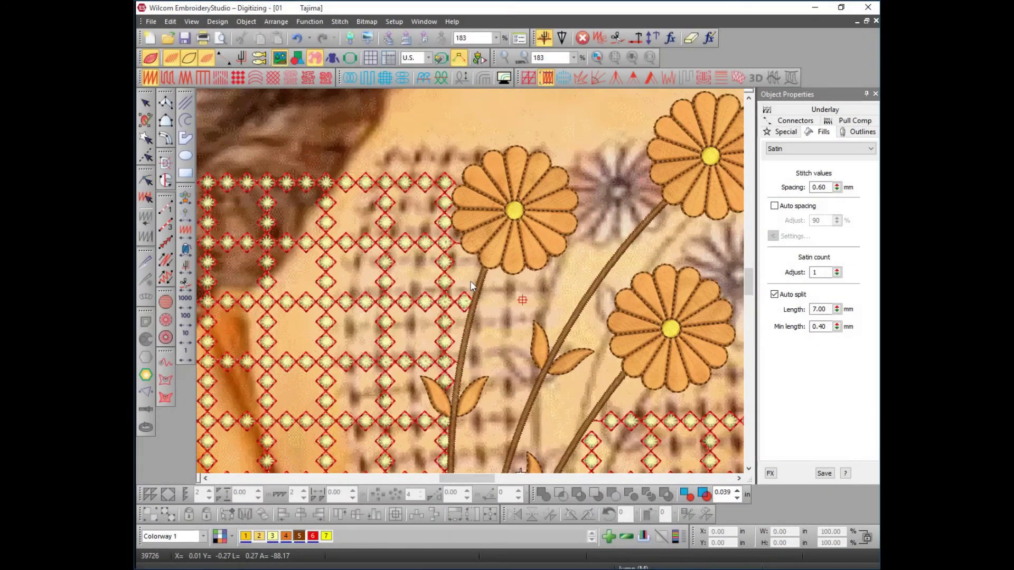
scroll(471, 286, "down", 1)
scroll(471, 286, "up", 2)
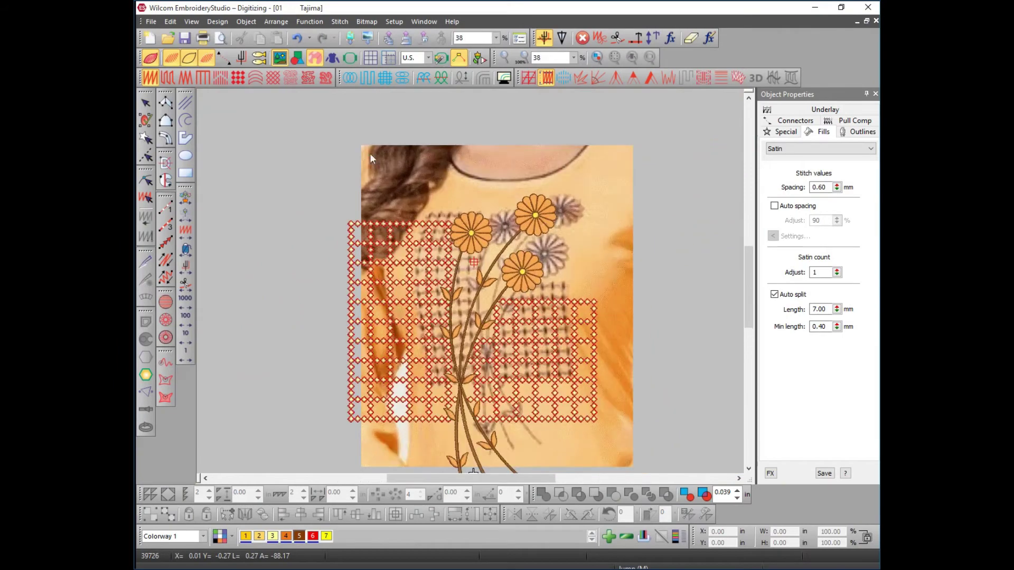
left_click(277, 59)
left_click(278, 59)
left_click(277, 60)
left_click(277, 59)
left_click(278, 59)
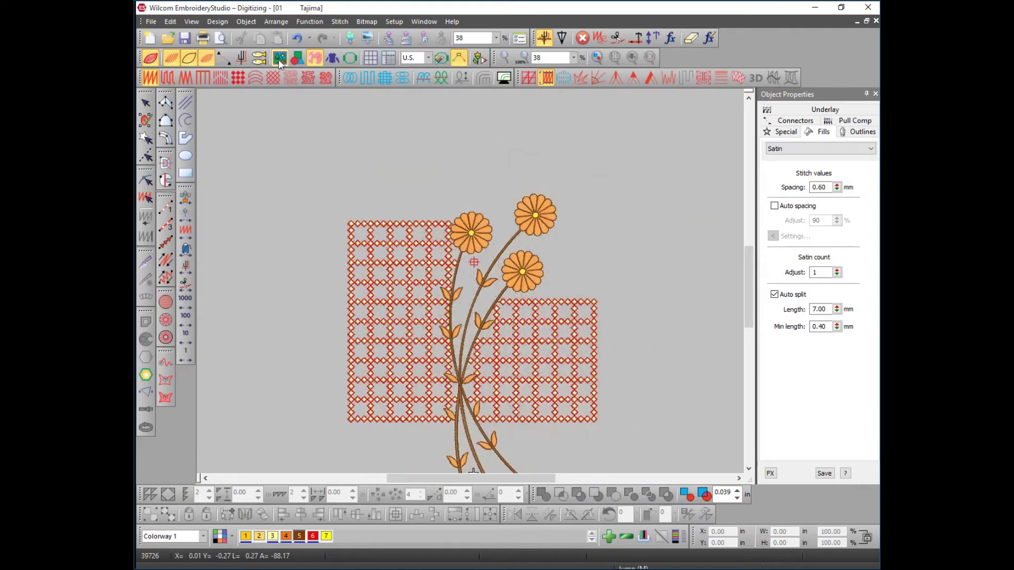
key("d")
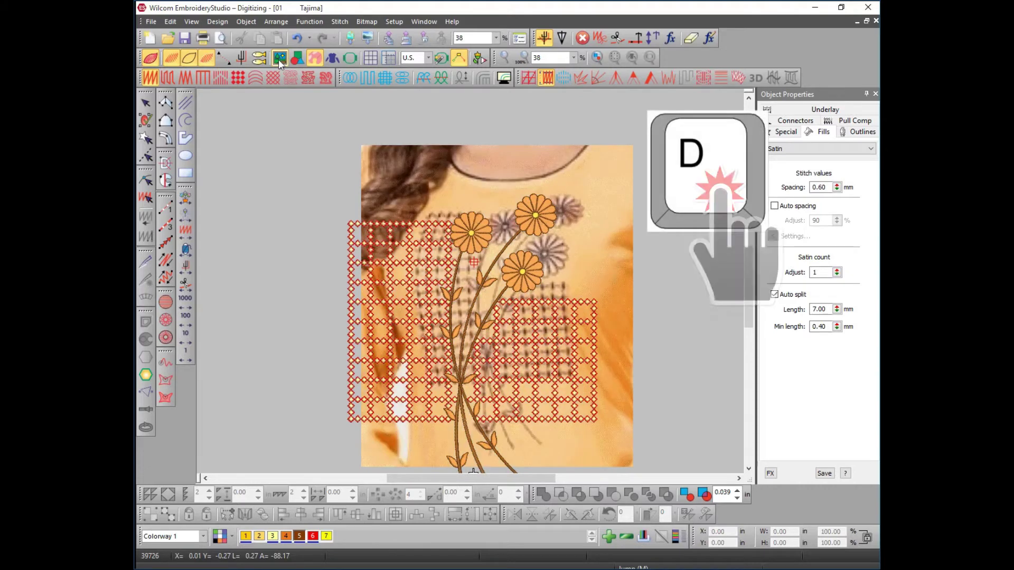
key("d")
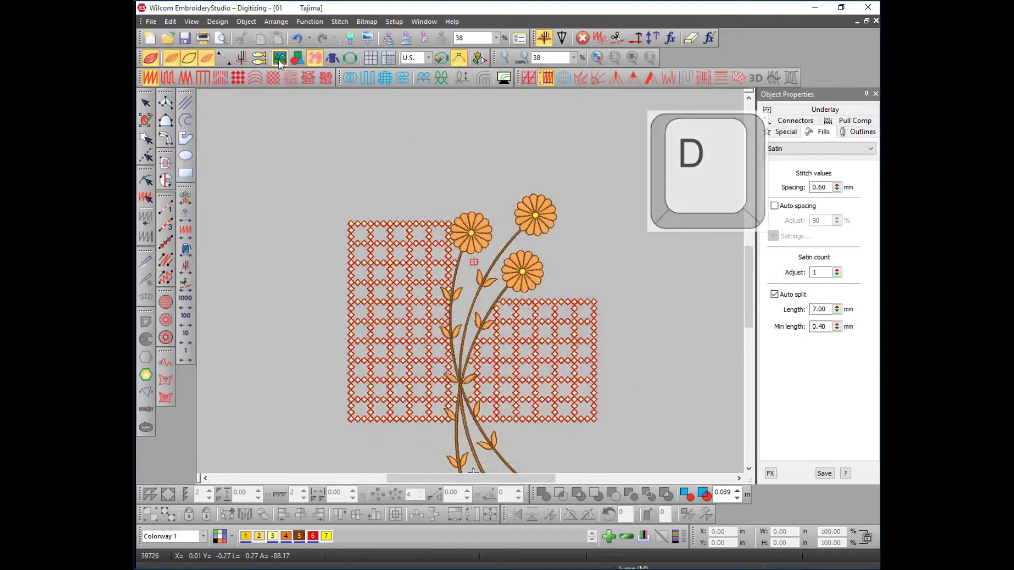
key("d")
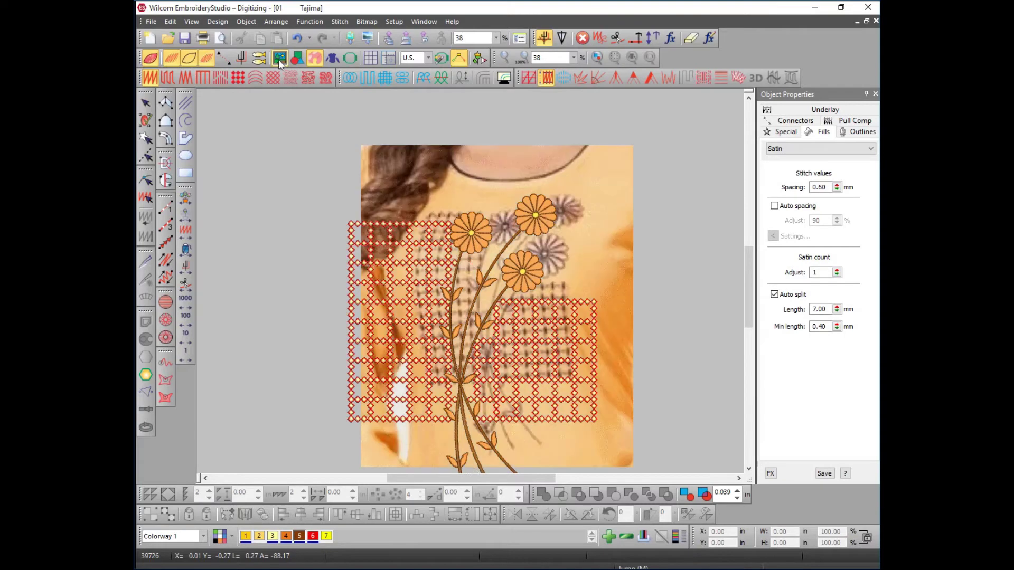
key("d")
key("d")
left_click(300, 61)
key("d")
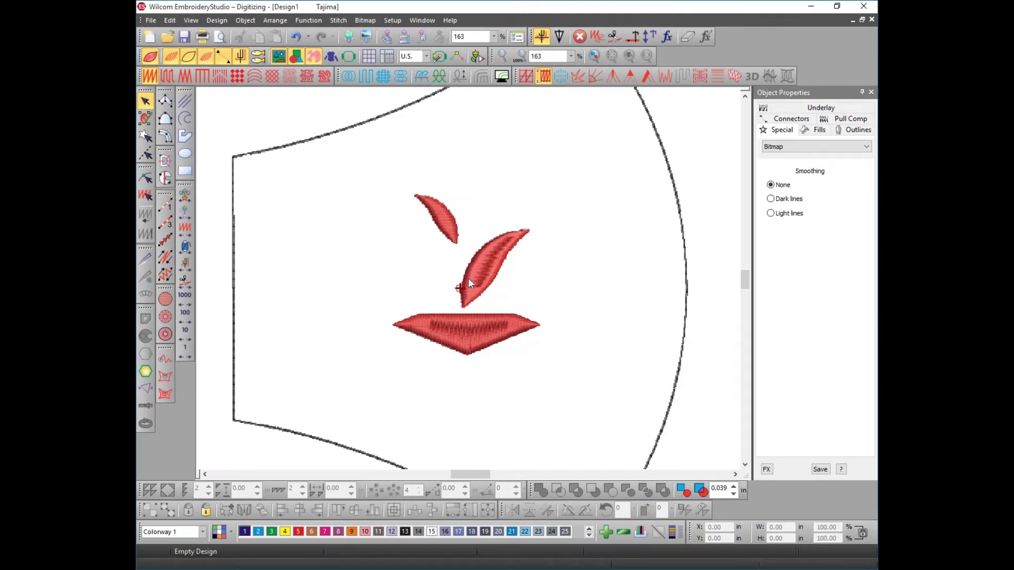
- Digitize a Complex Fill shape around the larger curved leaf of the background artwork, following both edges between its base and tip
scroll(468, 280, "up", 2)
scroll(467, 280, "down", 1)
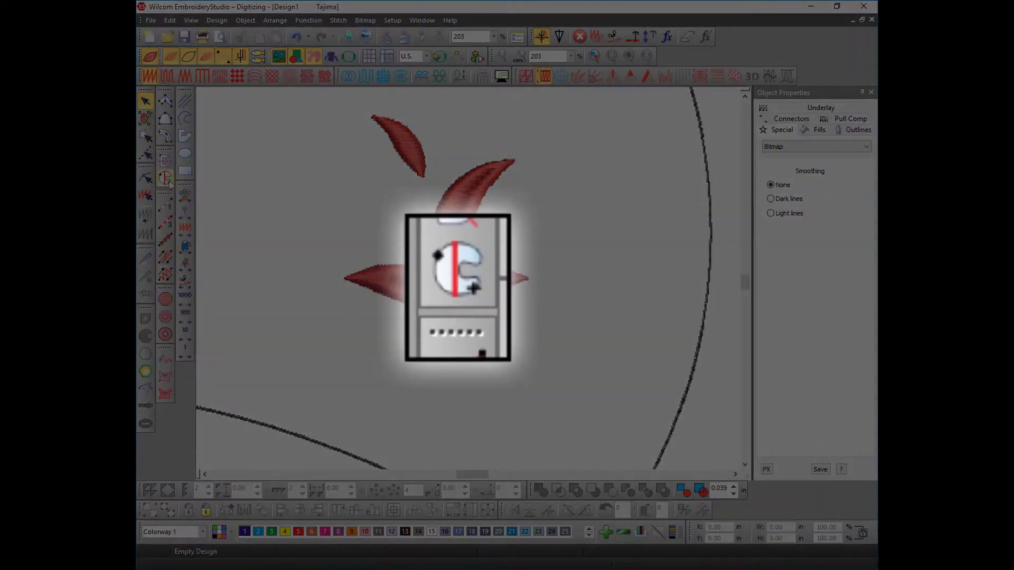
left_click(166, 179)
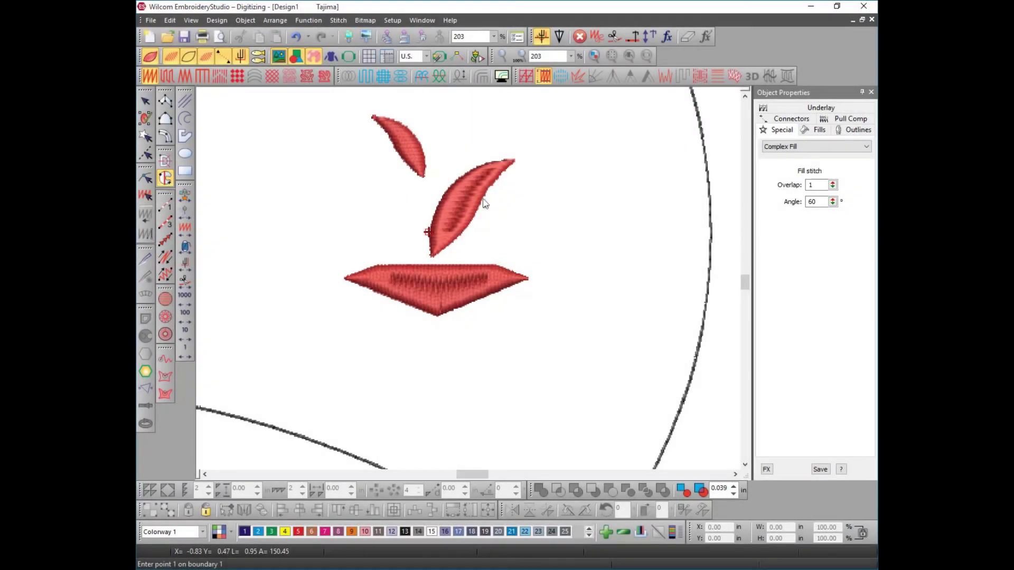
left_click(432, 257)
left_click(446, 191)
left_click(513, 161)
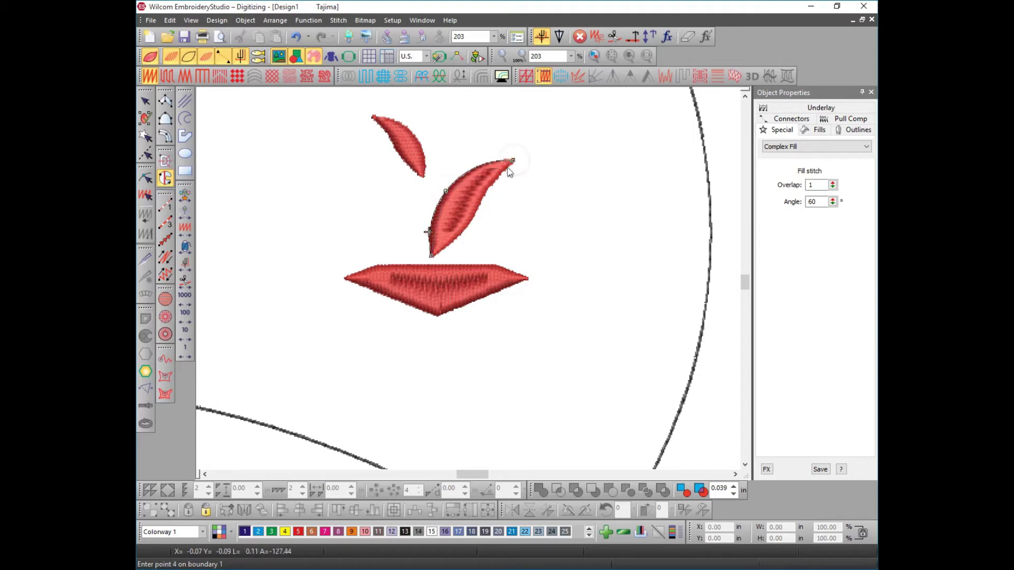
left_click(486, 191)
left_click(467, 227)
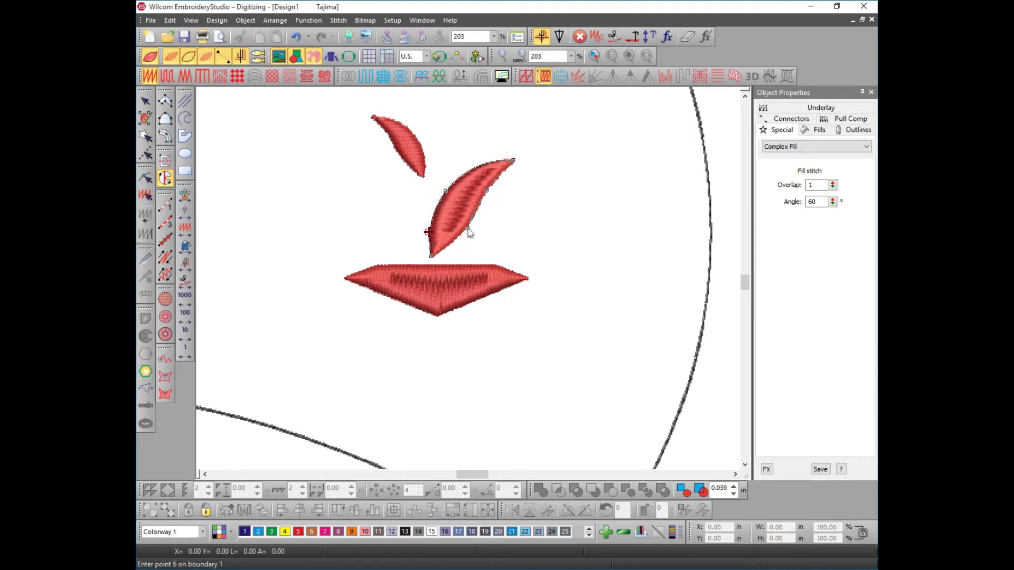
left_click(431, 258)
key("Return")
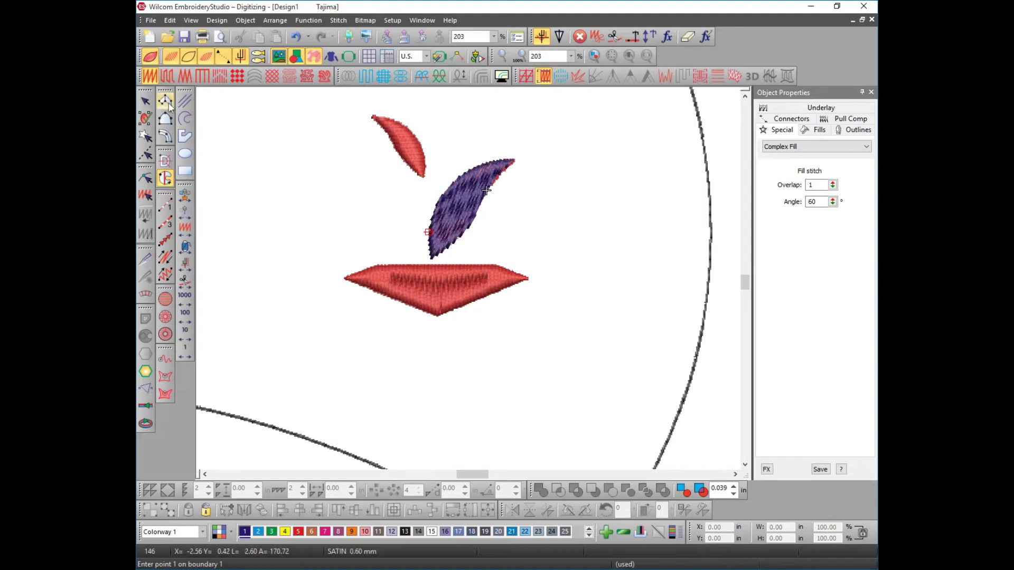
- Select the Complex Fill leaf and switch between viewing it alone and viewing it with the background artwork
left_click(147, 103)
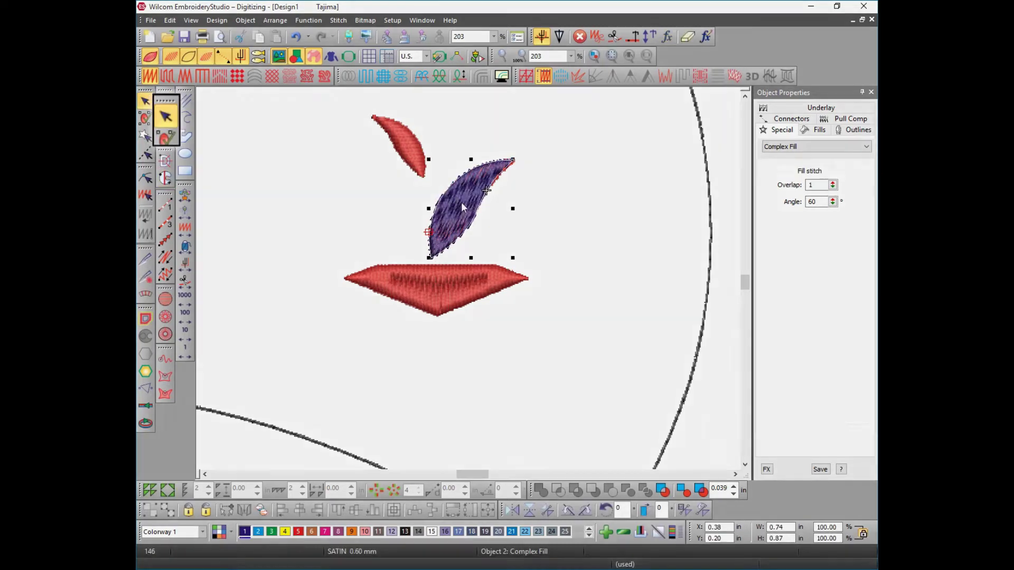
left_click(462, 204)
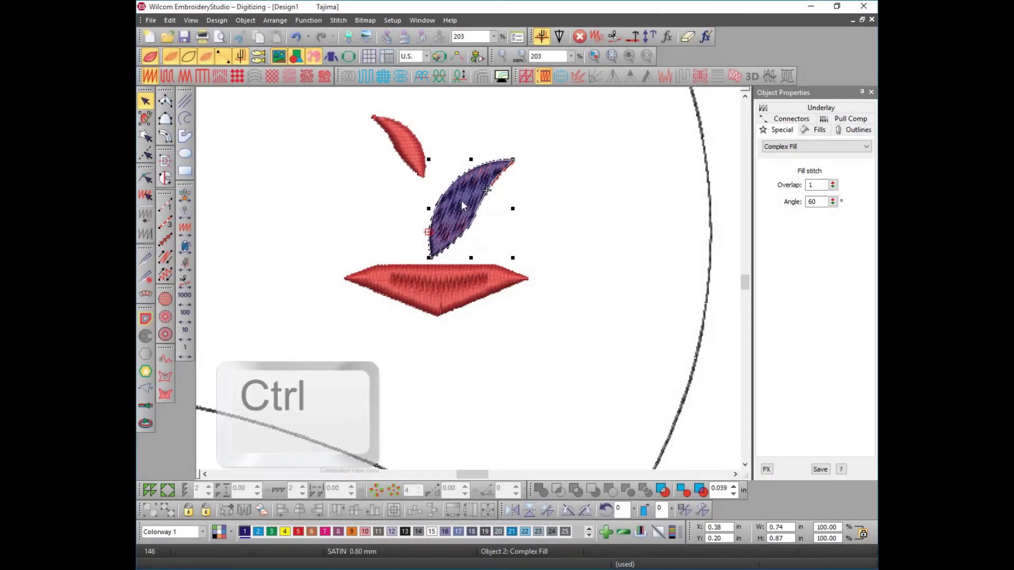
key("ctrl+h")
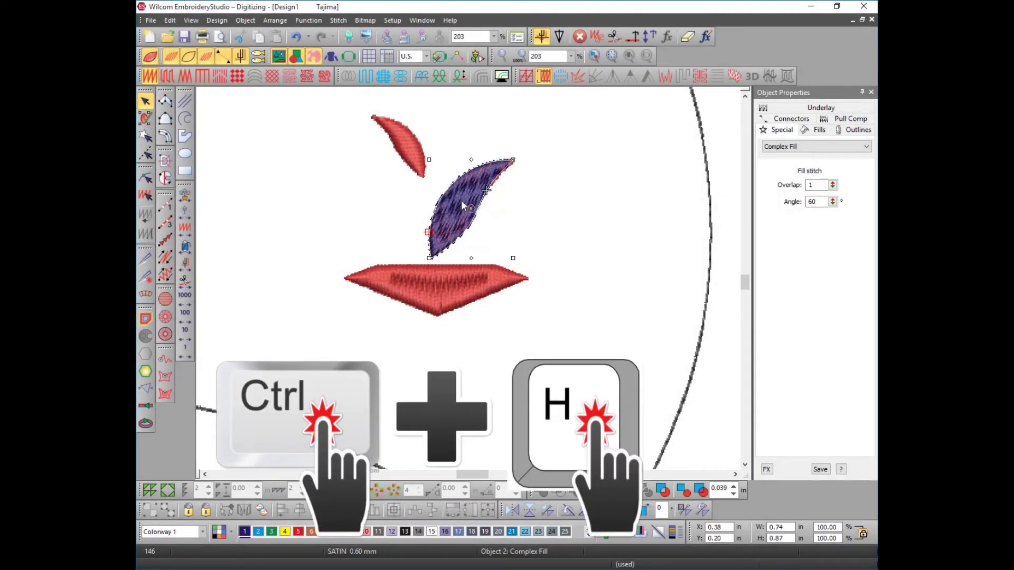
scroll(460, 200, "up", 2)
key("ctrl+h")
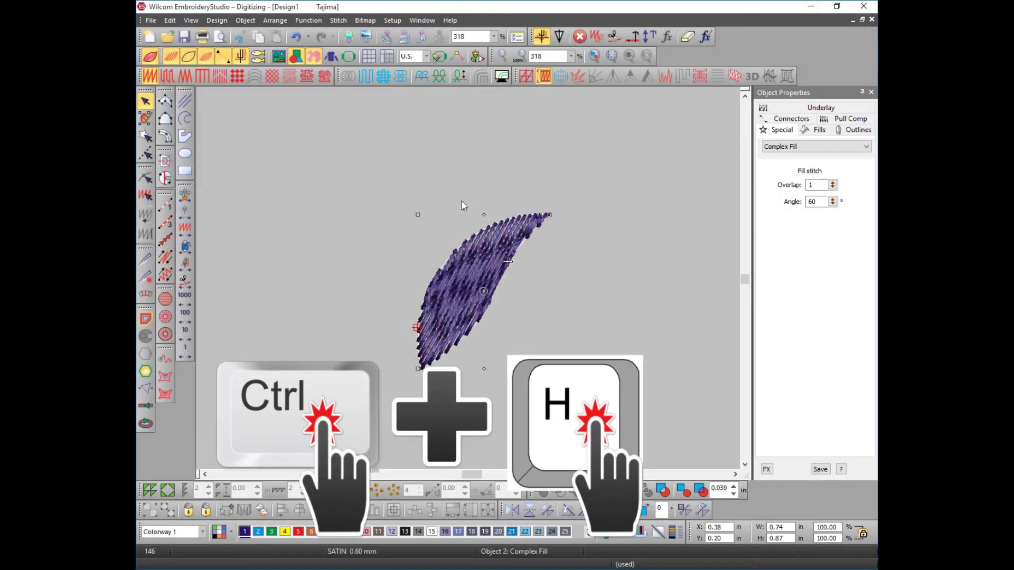
key("ctrl+h")
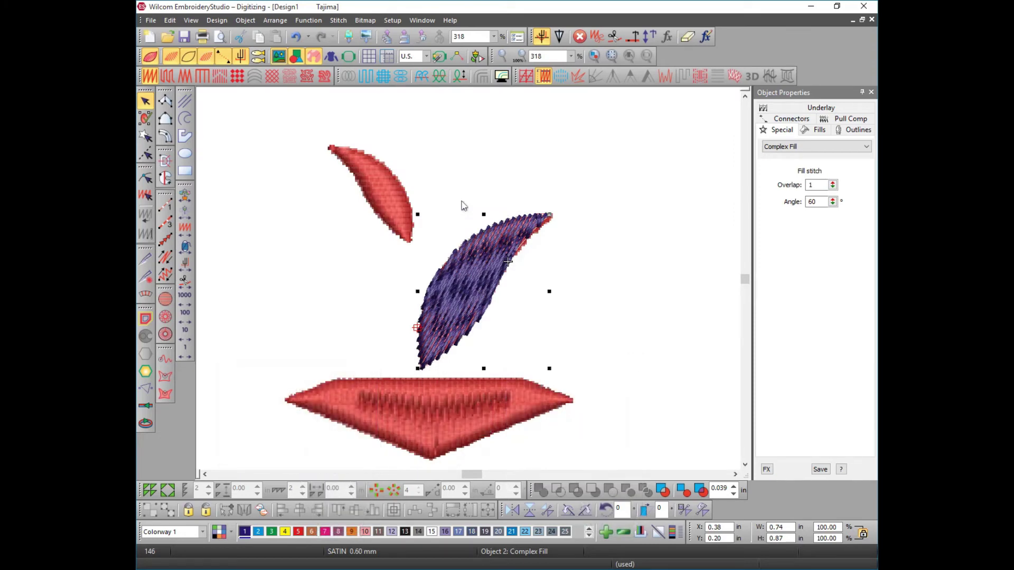
- Add three stitch angles across the Complex Fill leaf: near its tip, through its middle and near its base
key("a")
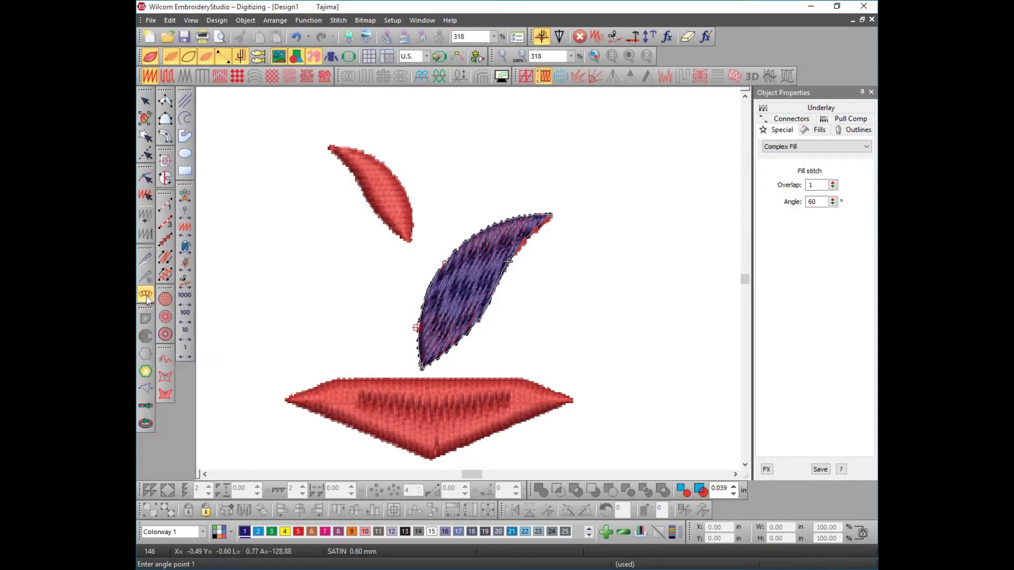
left_click(501, 214)
left_click(440, 255)
left_click(504, 289)
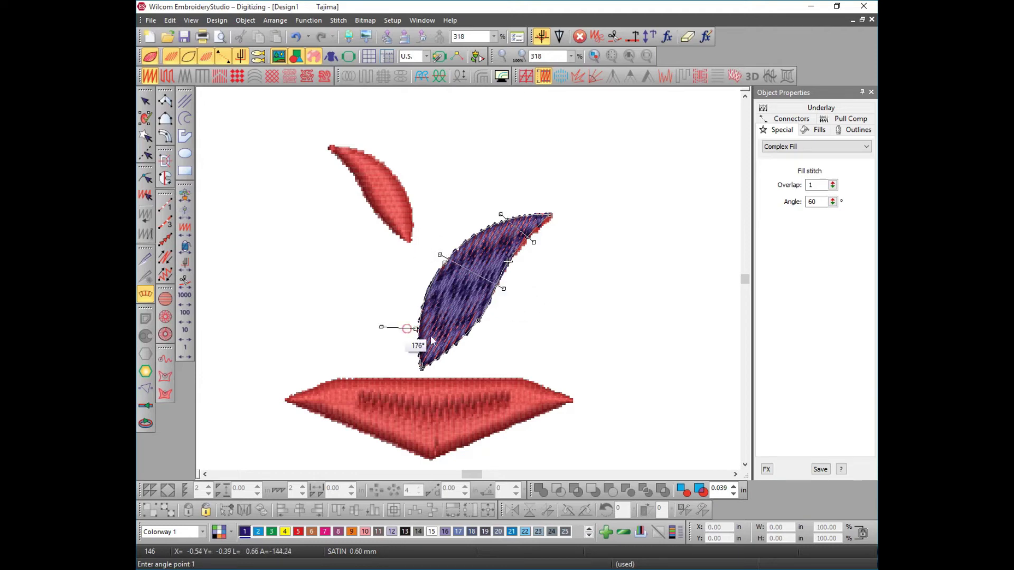
left_click(415, 331)
left_click(608, 314)
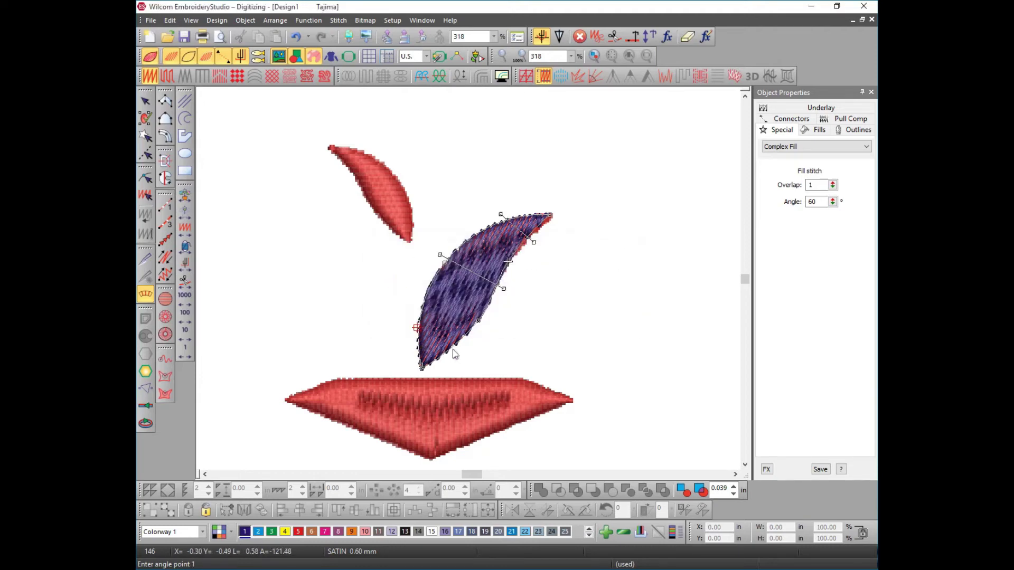
left_click(410, 338)
left_click(466, 341)
key("Return")
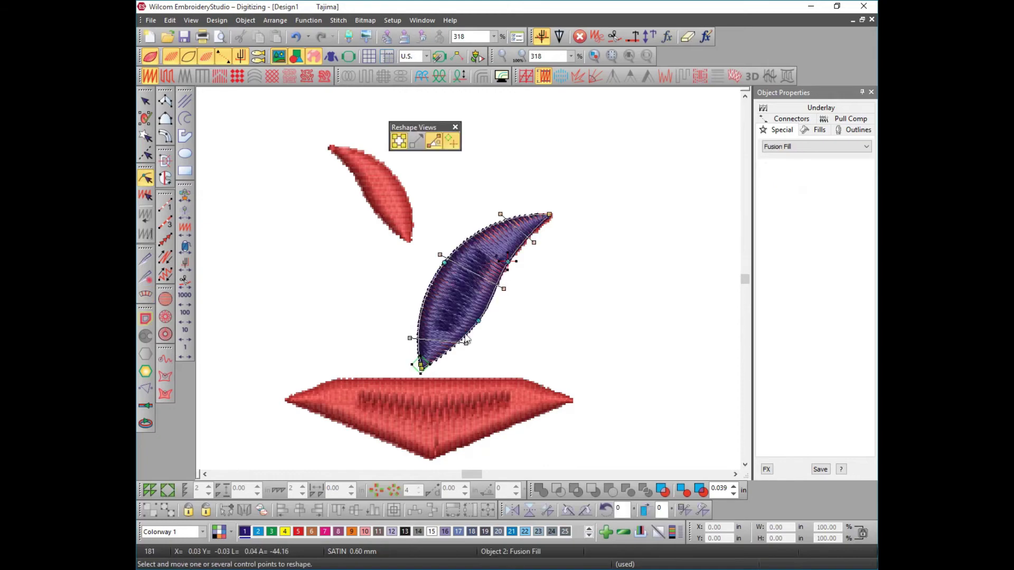
key("Escape")
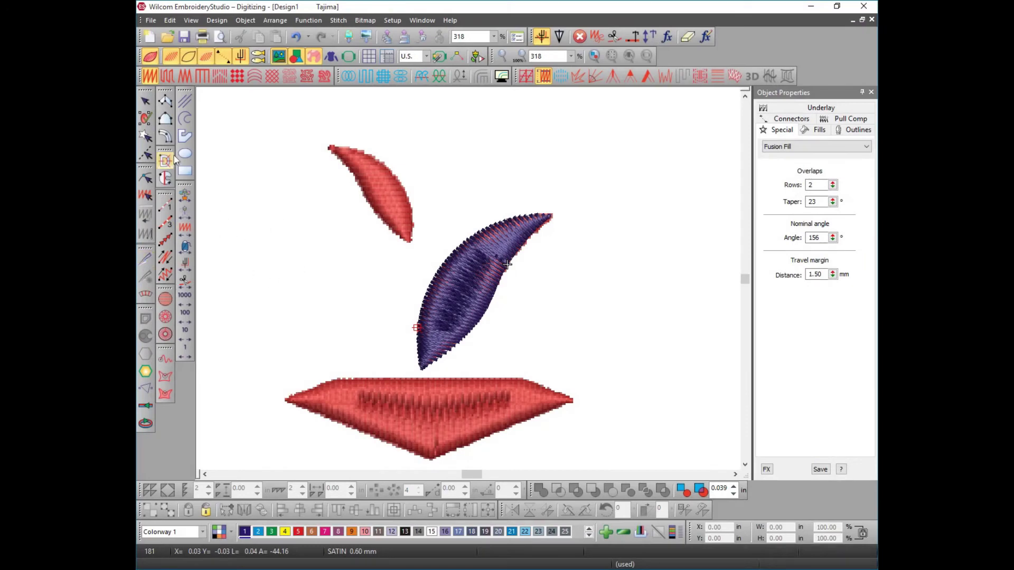
- Start an Input A satin shape over the wide bottom artwork, placing point pairs at its right tip and right shoulder
left_click(165, 102)
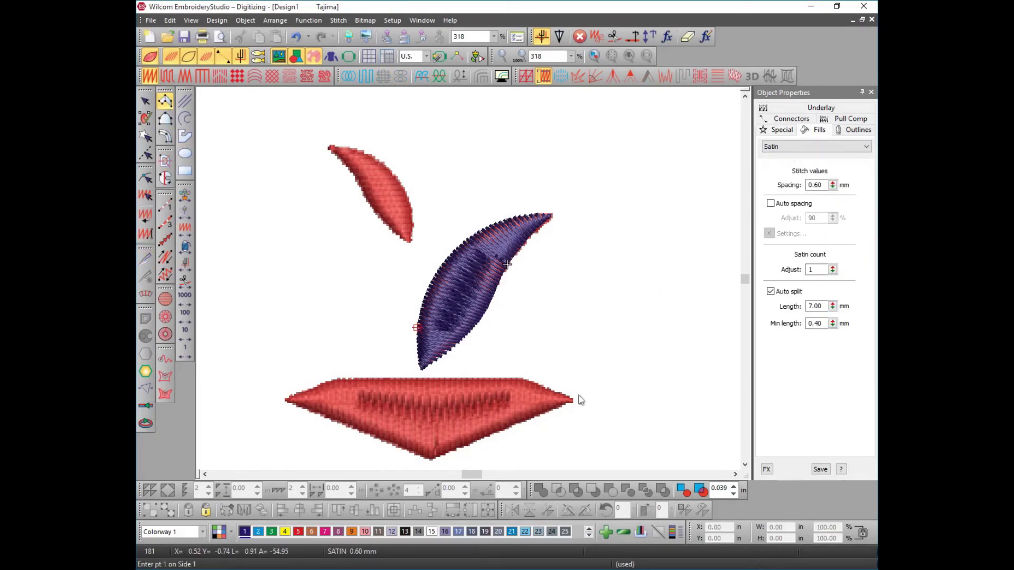
scroll(446, 310, "up", 1)
scroll(470, 276, "up", 2)
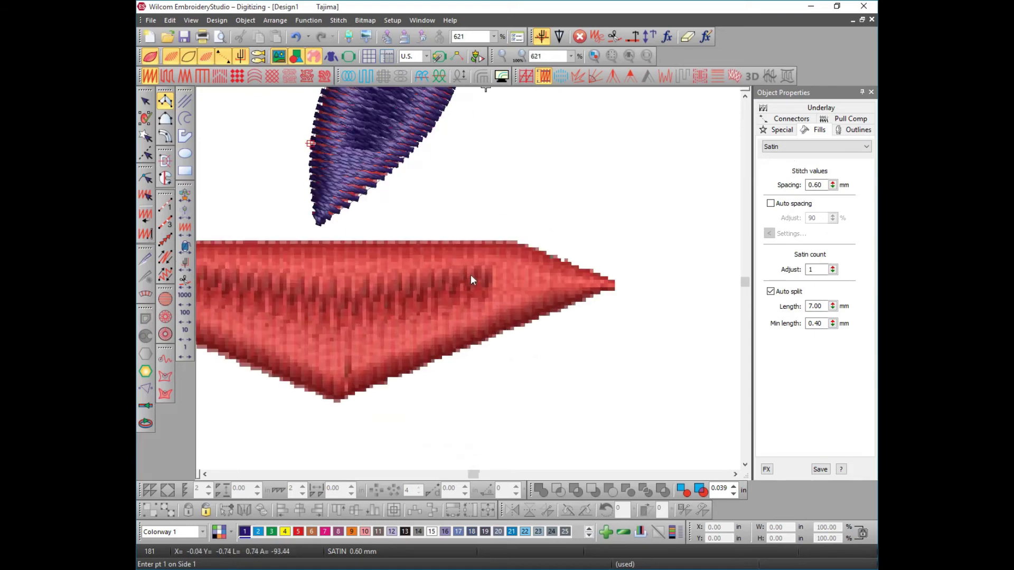
left_click(608, 274)
key("Escape")
left_click(613, 285)
left_click(517, 242)
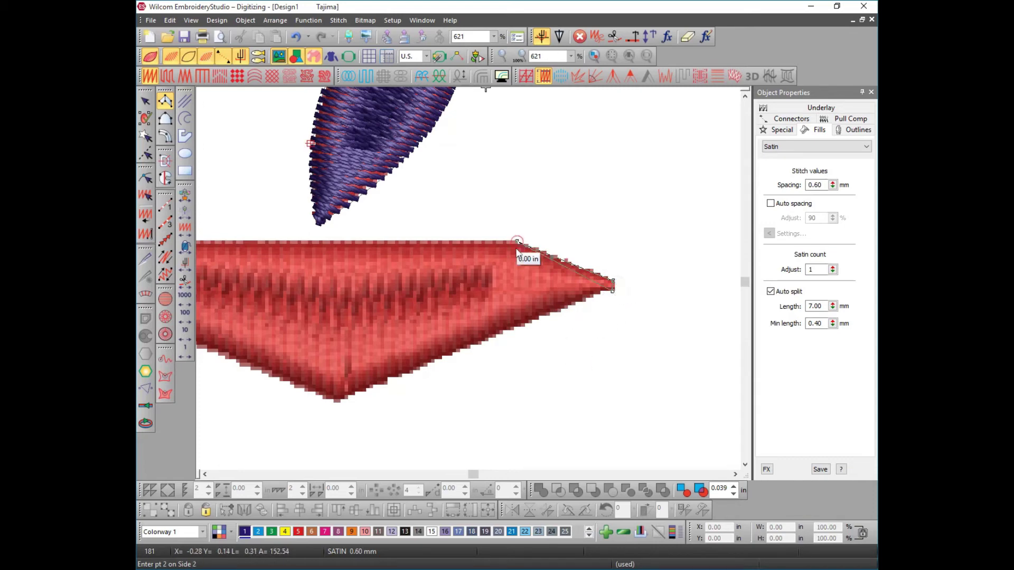
left_click(522, 326)
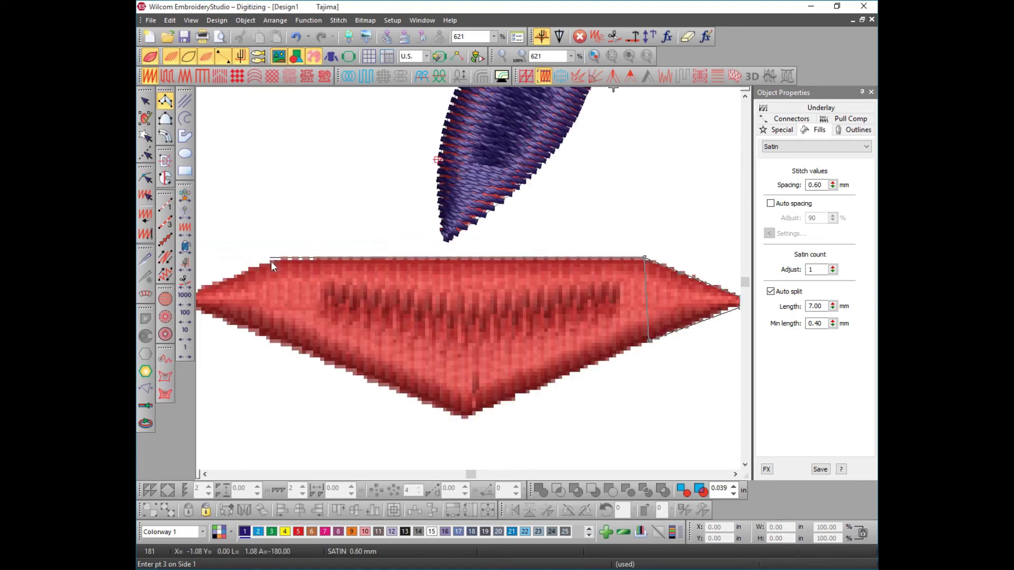
- Complete the bottom satin shape with Input A point pairs at its center peak, left shoulder and left tip
left_click(458, 257)
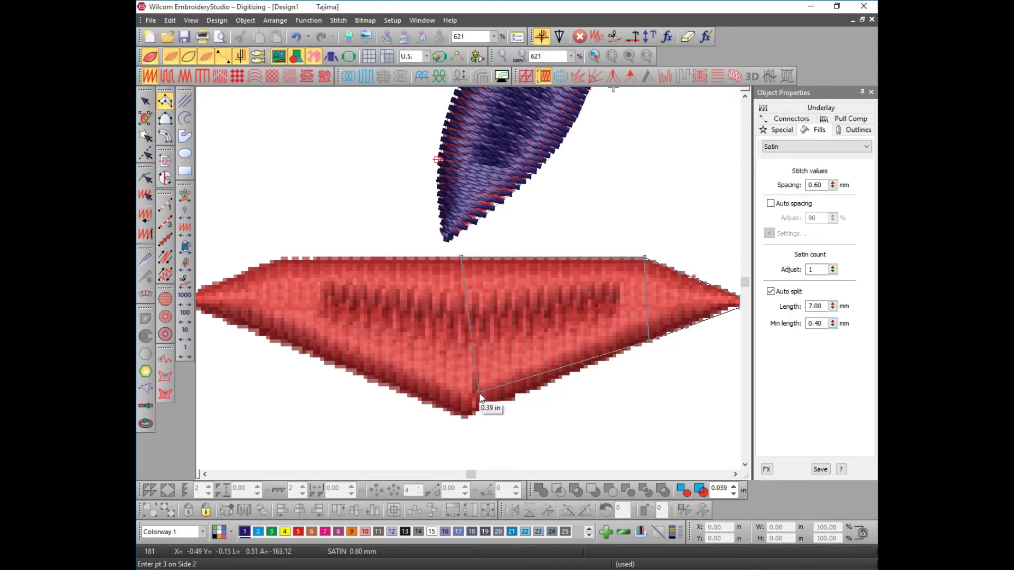
left_click(465, 420)
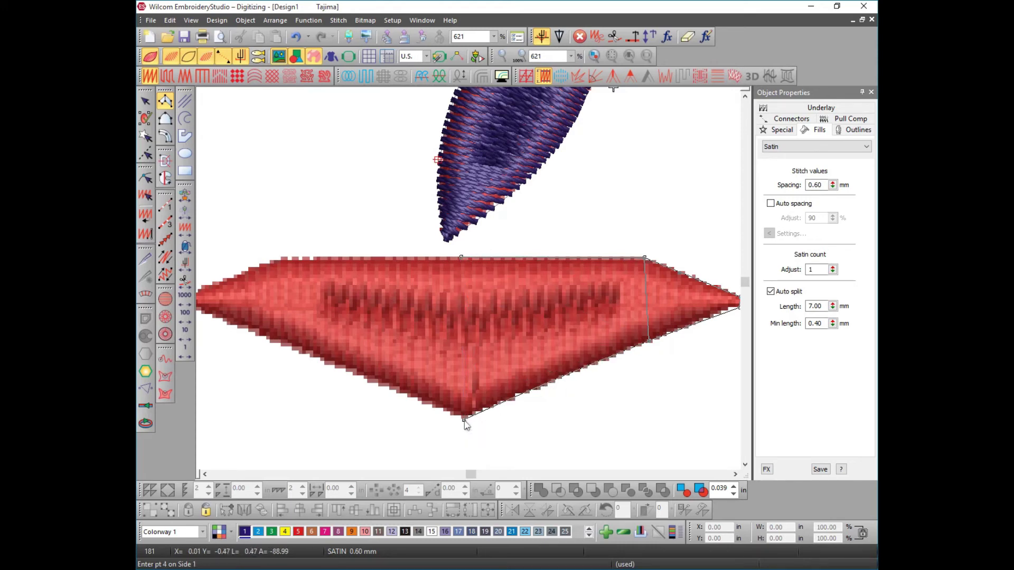
left_click(280, 256)
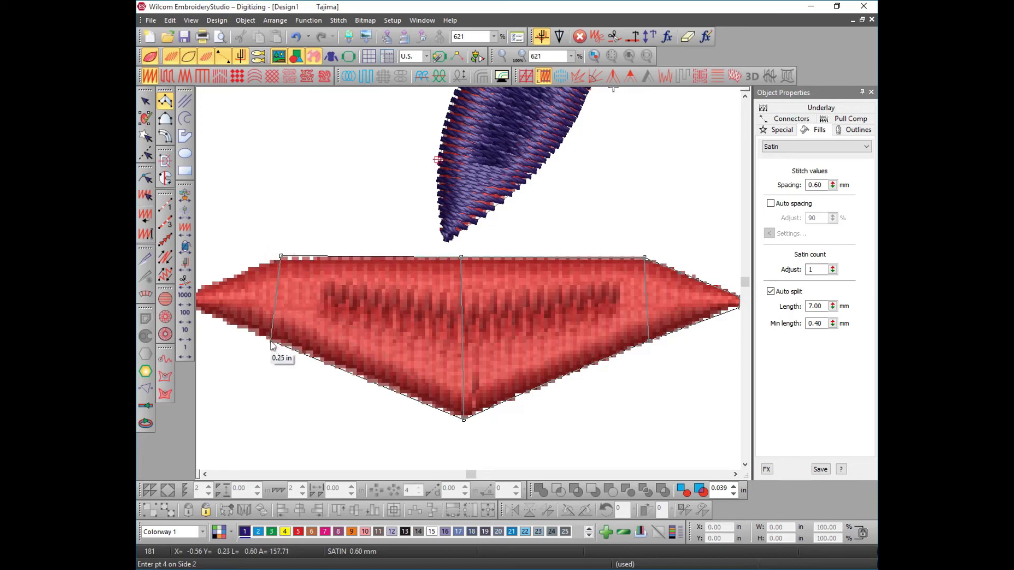
left_click(270, 343)
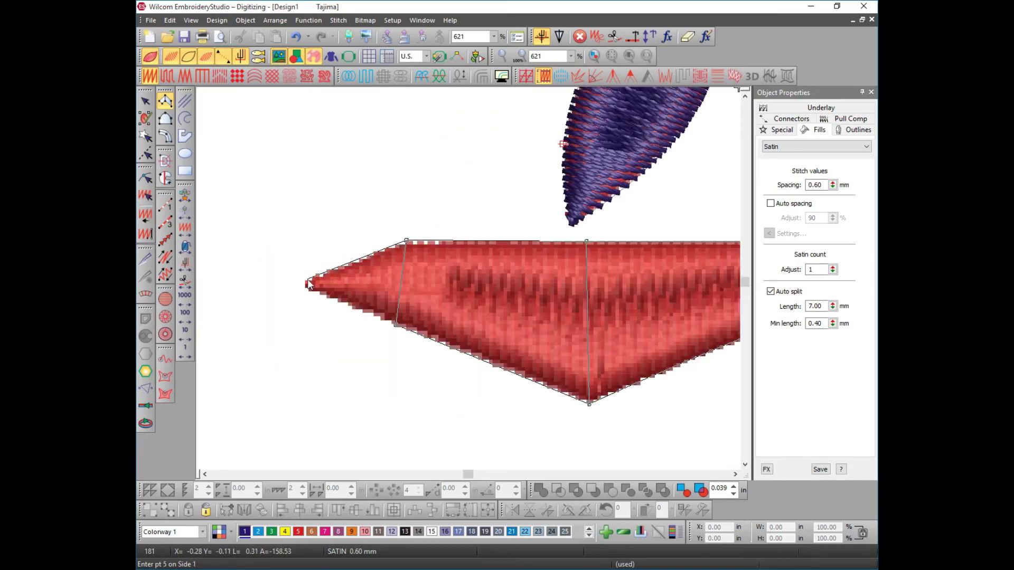
left_click(308, 281)
key("BackSpace")
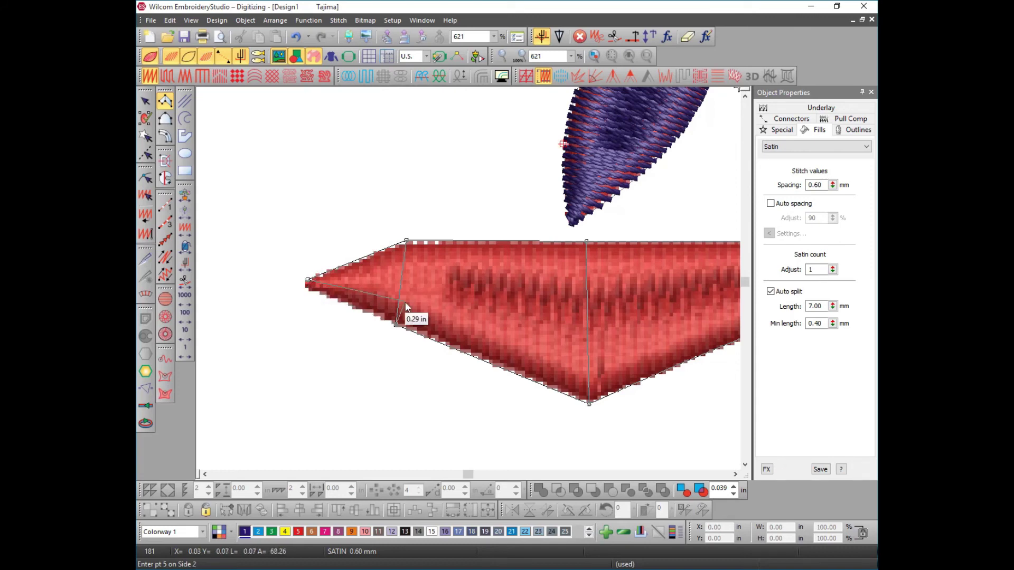
left_click(308, 291)
scroll(307, 289, "down", 6)
scroll(598, 285, "up", 1)
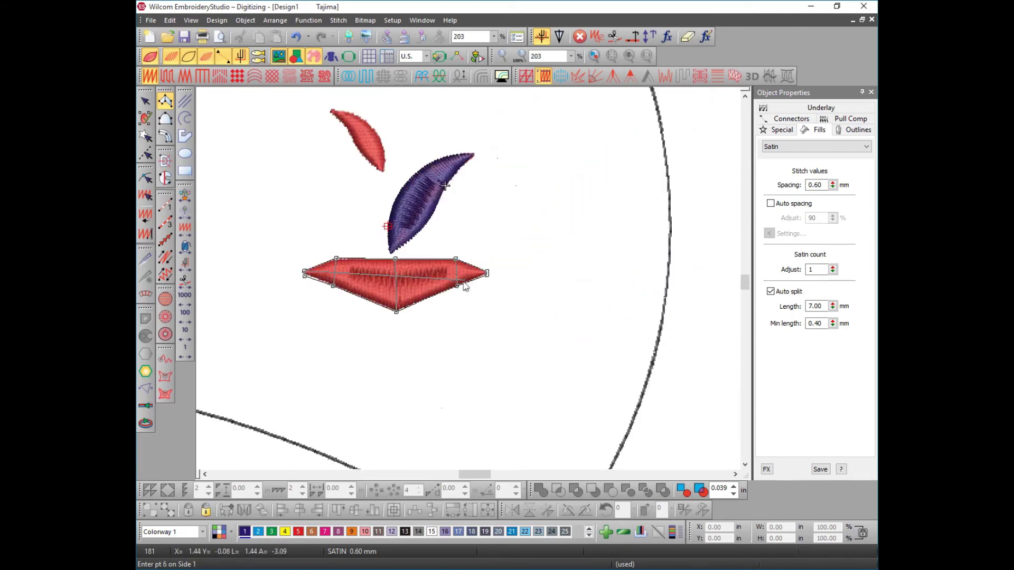
key("Return")
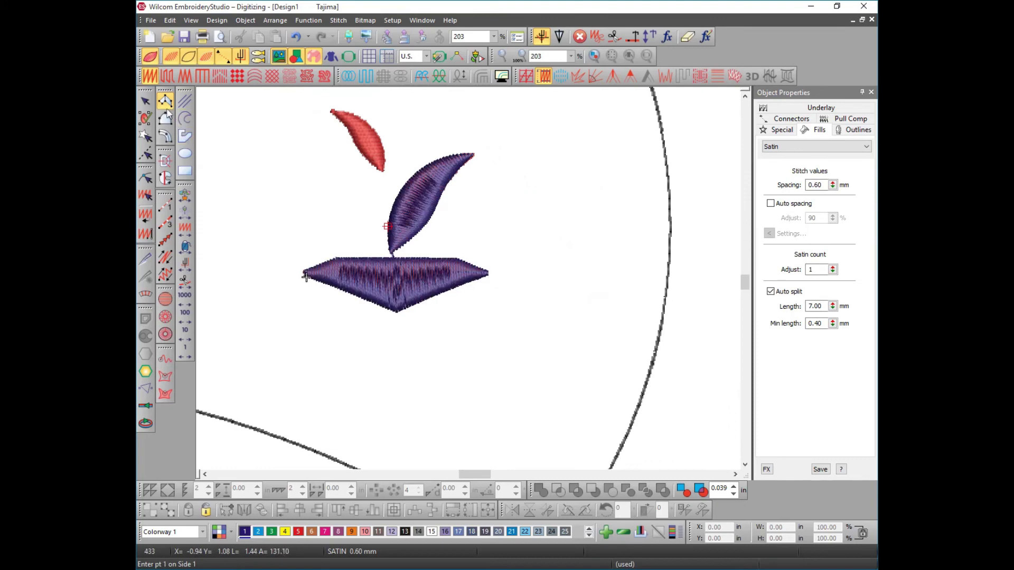
- Digitize the small upper leaf as an Input A satin shape, placing curved point pairs from its lower end to its upper tip
scroll(467, 278, "up", 4)
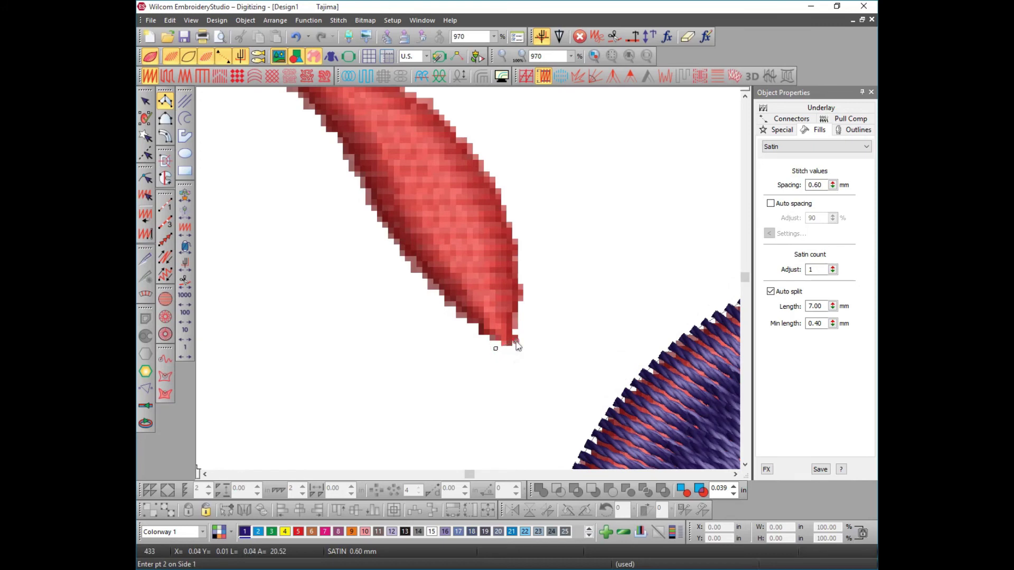
left_click(496, 348)
left_click(402, 258)
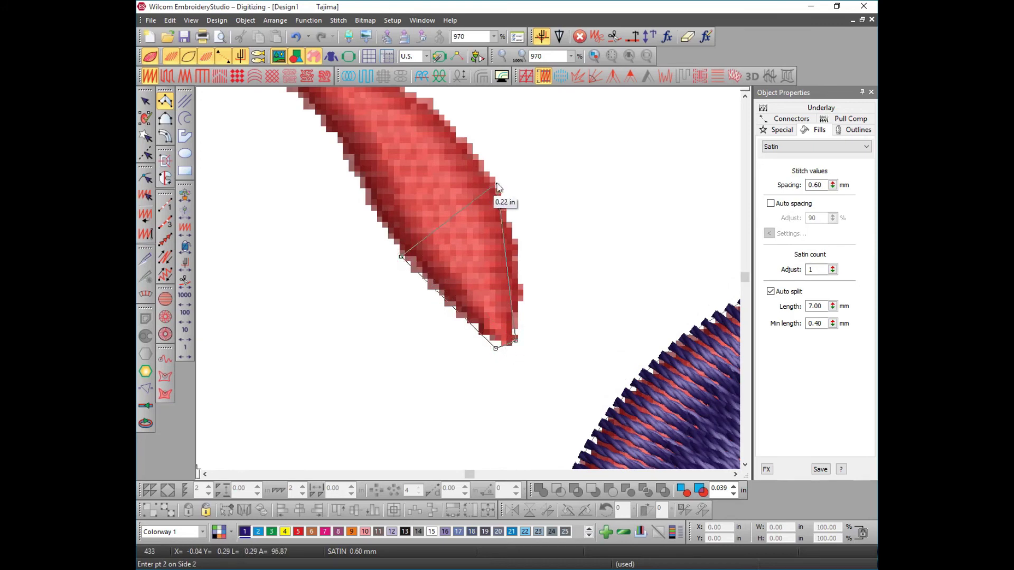
left_click(409, 210)
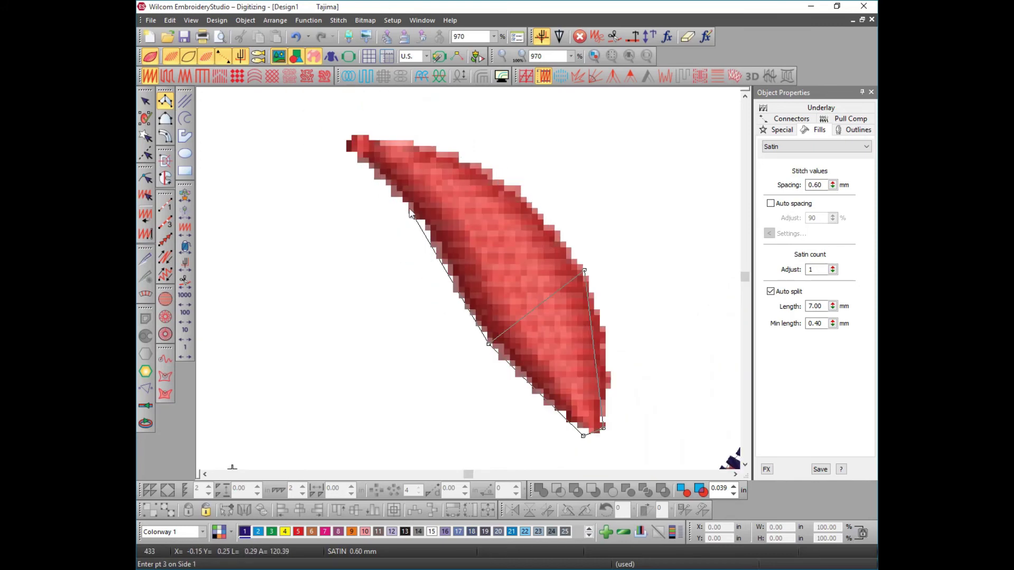
left_click(455, 151)
left_click(343, 146)
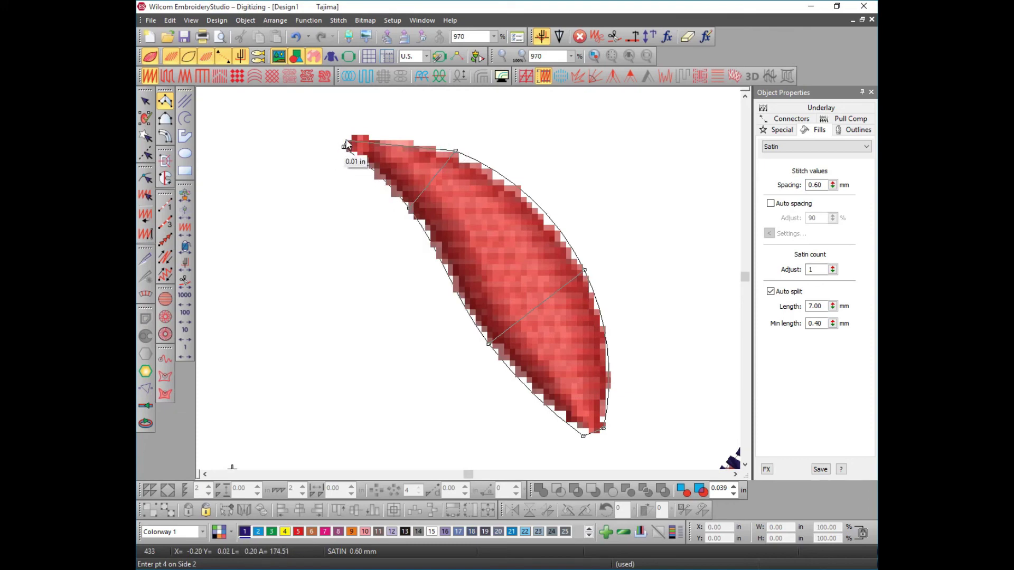
key("Return")
scroll(486, 285, "down", 9)
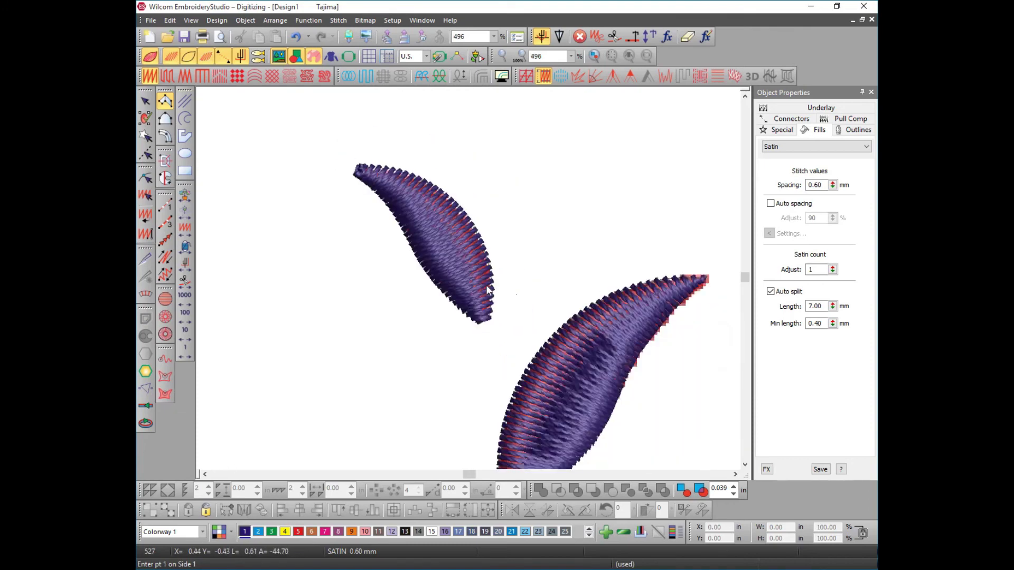
scroll(464, 320, "down", 2)
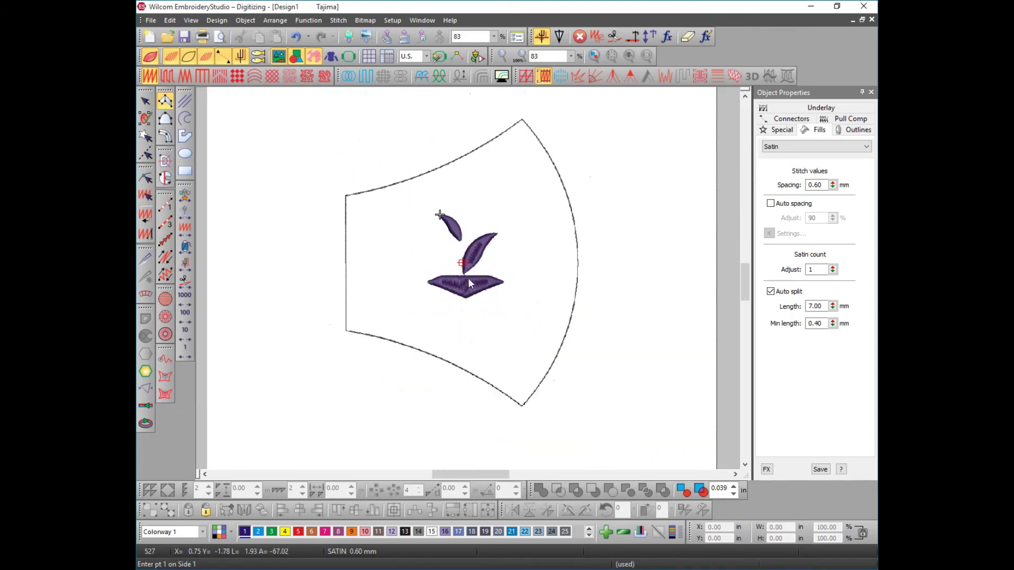
scroll(469, 283, "up", 1)
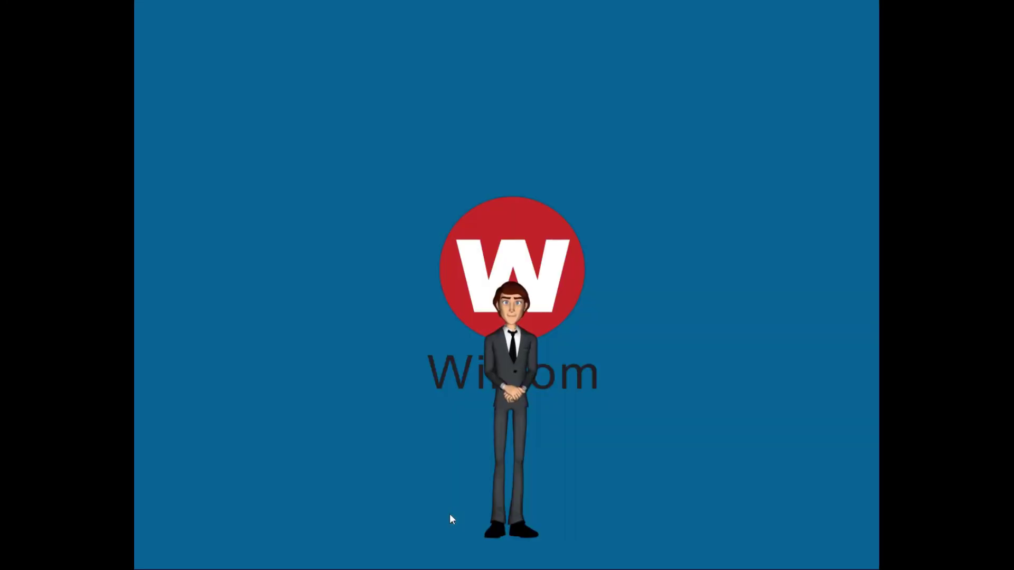